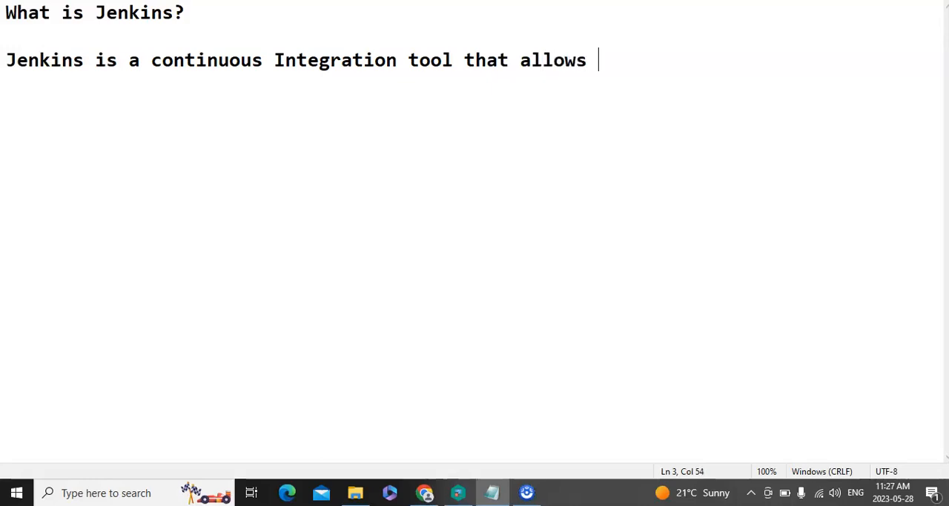
Continue the Jenkins definition with "continuous development, test and", dismissing the ad notification
type("continuo")
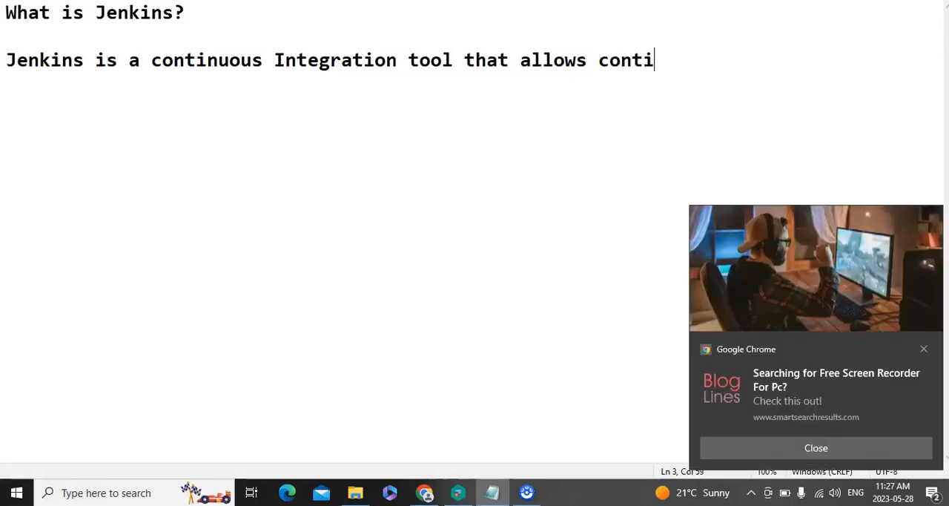
type("us")
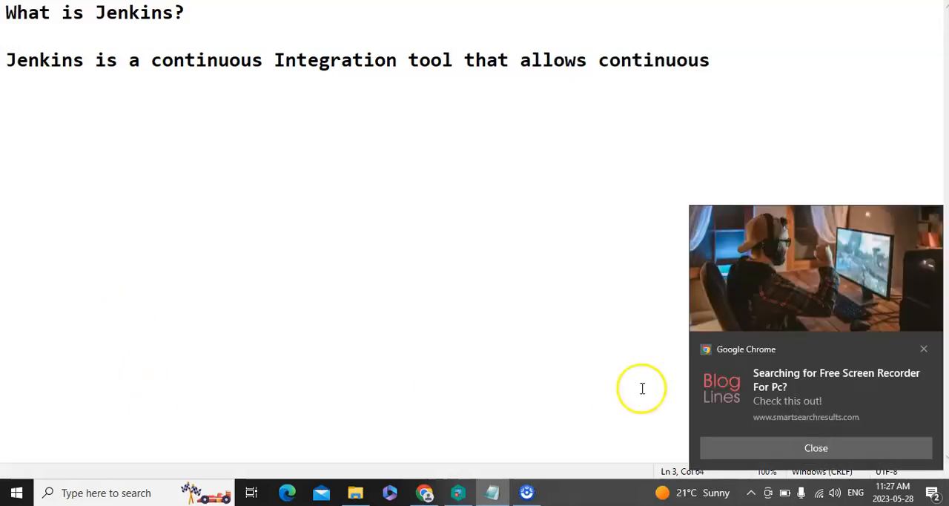
left_click(798, 446)
left_click(732, 64)
type("deve")
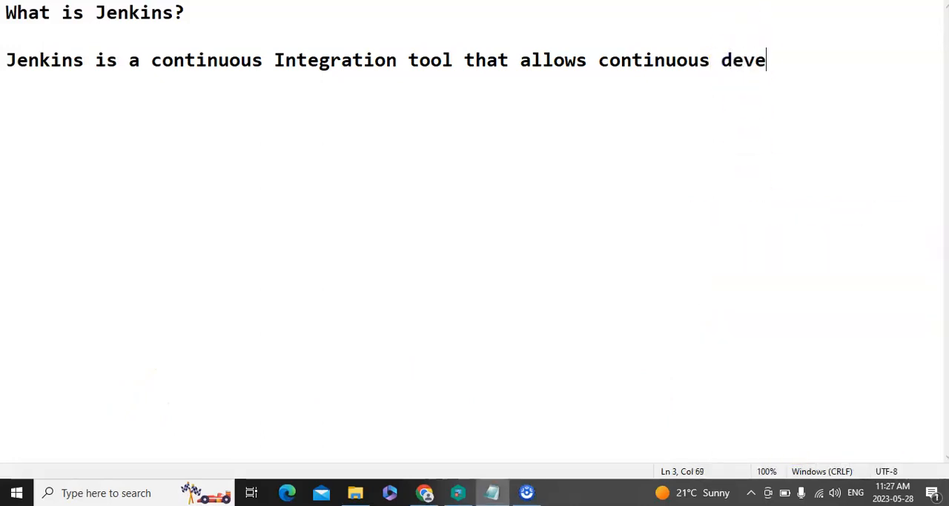
type("lopment.")
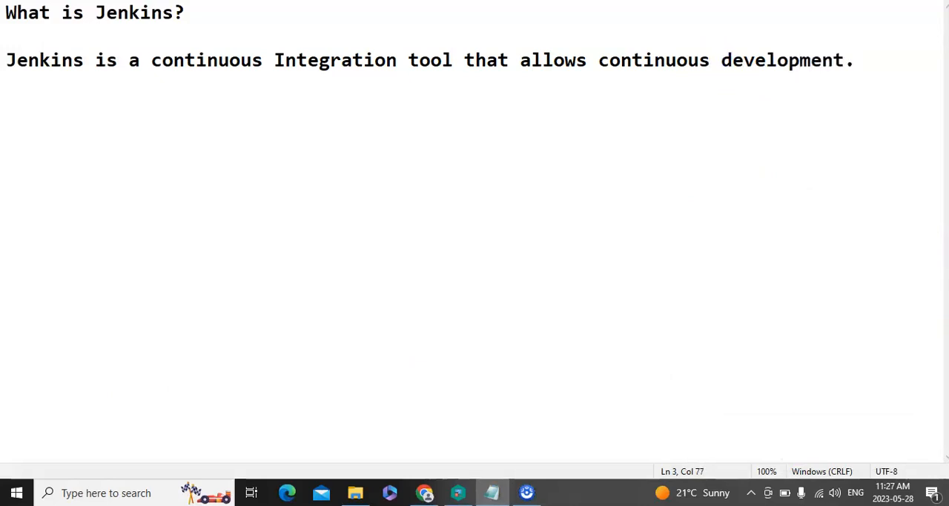
key("BackSpace")
type(", test ")
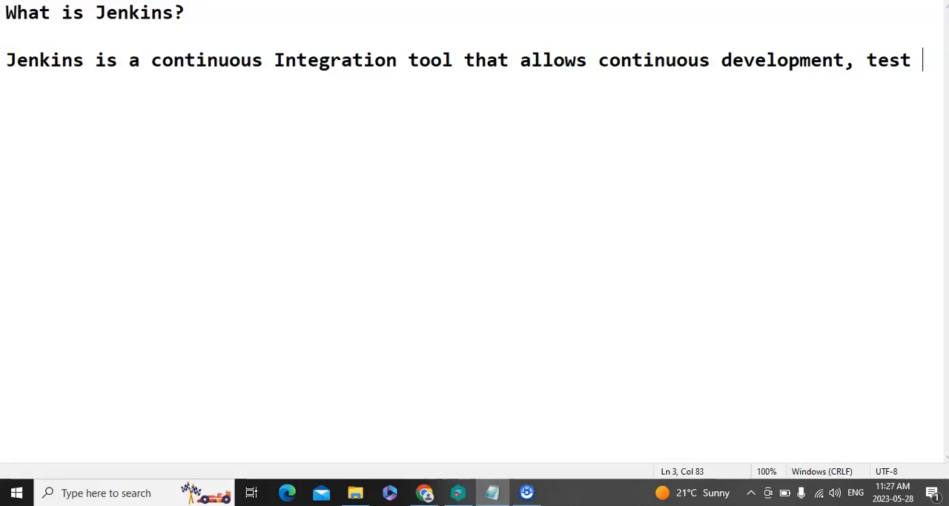
type("and deplo")
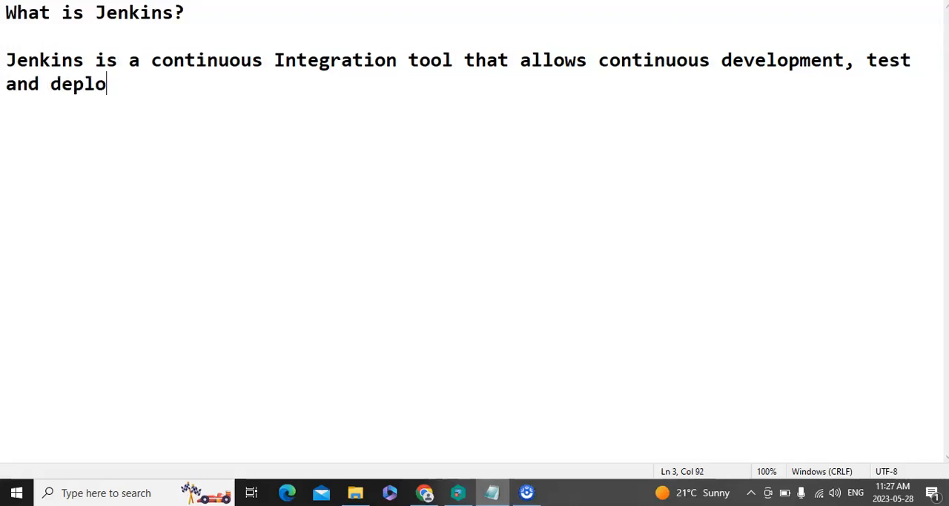
type("yment of ")
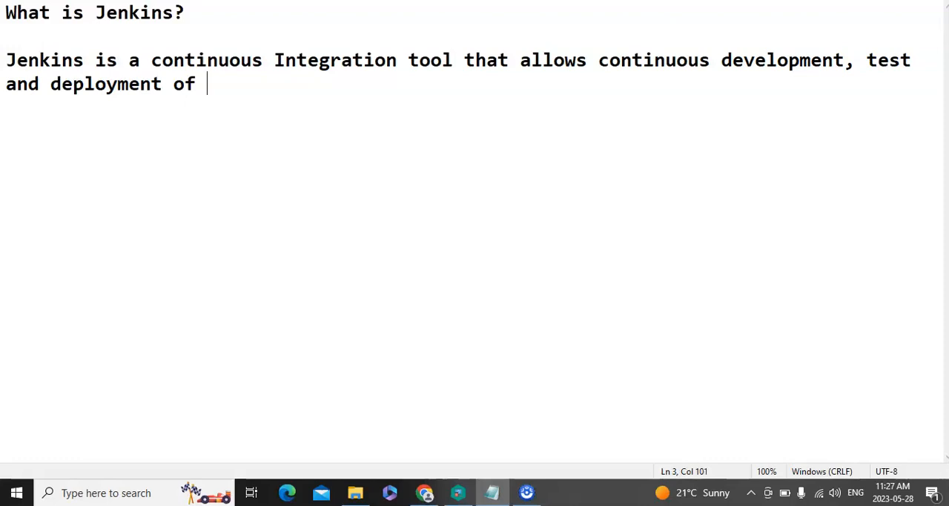
type("newl")
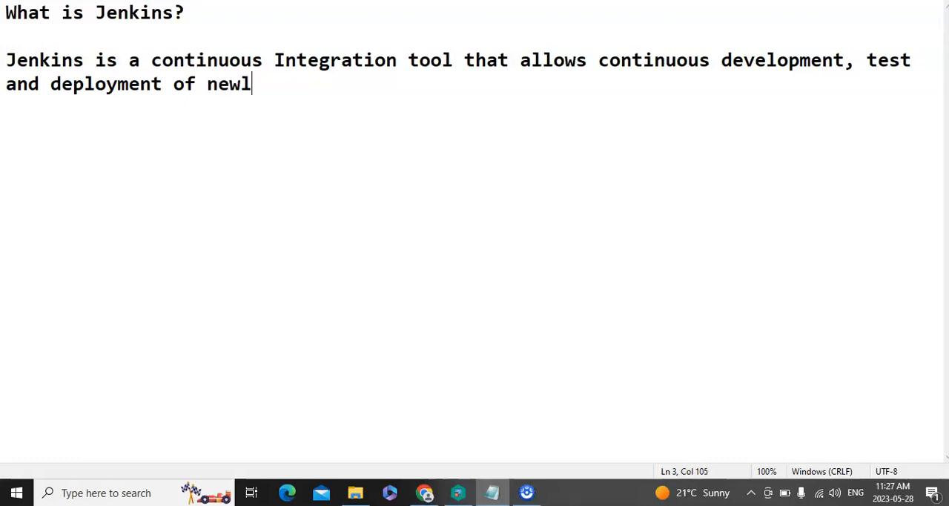
type("y created ")
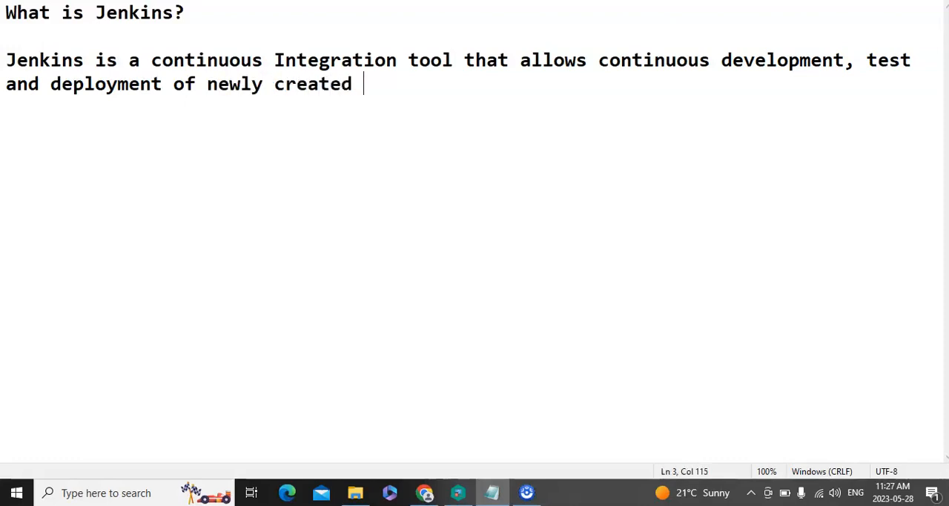
type("codes.")
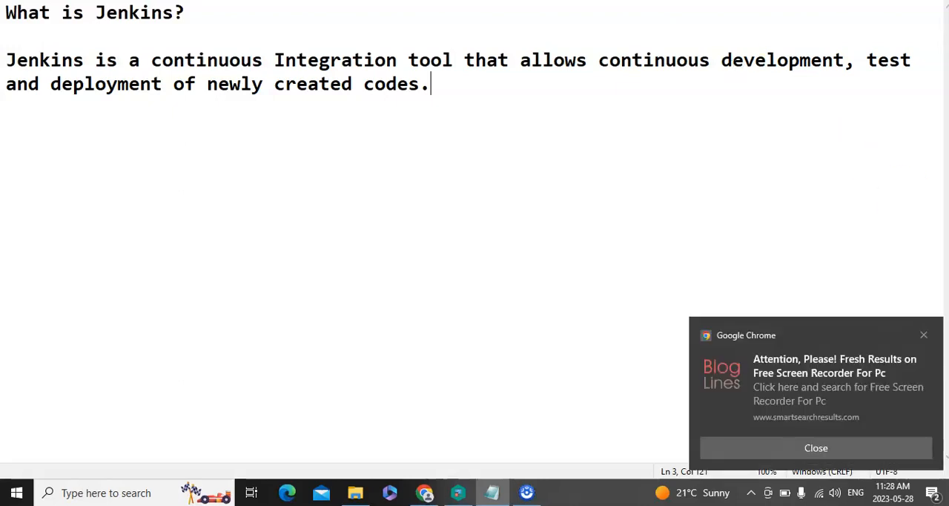
Complete the definition sentence with "deployment of newly created codes." and dismiss the ad notification
left_click(759, 448)
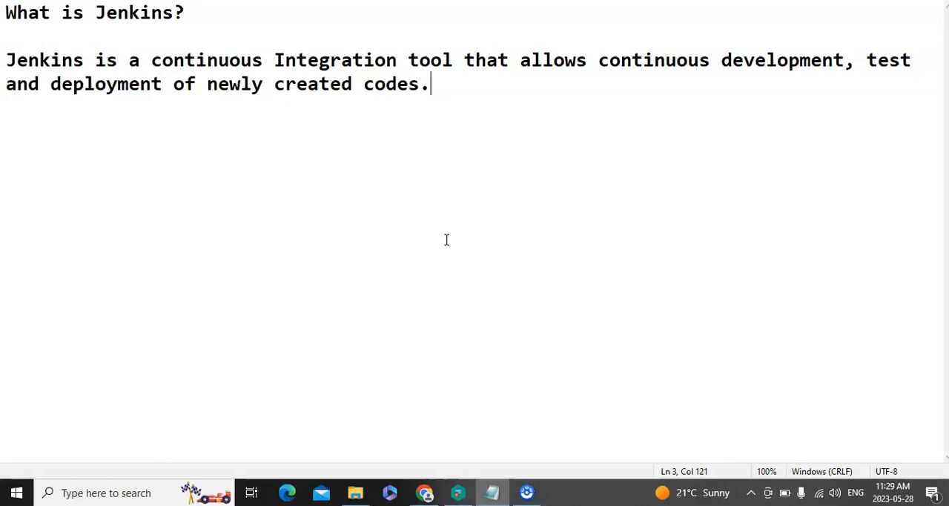
Below the definition, leave a blank line and add the lines "Download Jenkins" and "Set up Jenkins"
key("Return")
key("Return")
type("Download Jenkins")
key("Return")
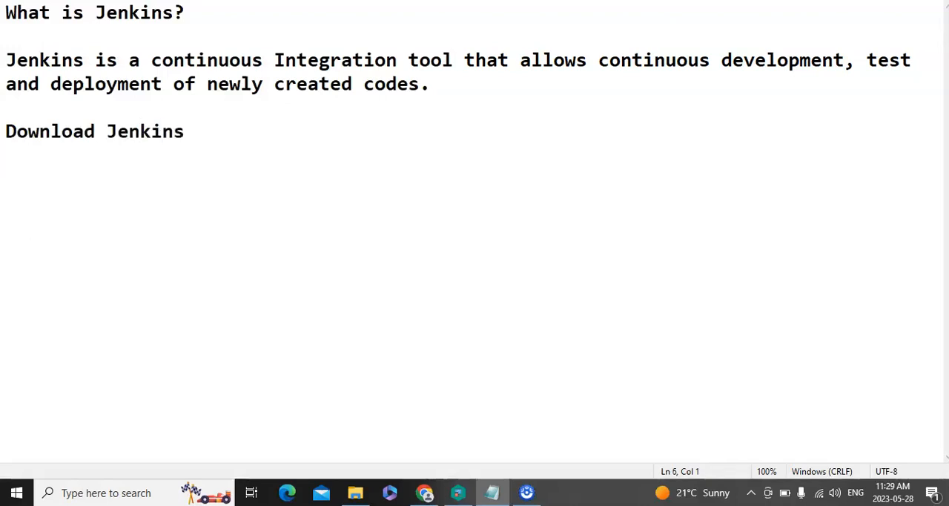
type("Set up ")
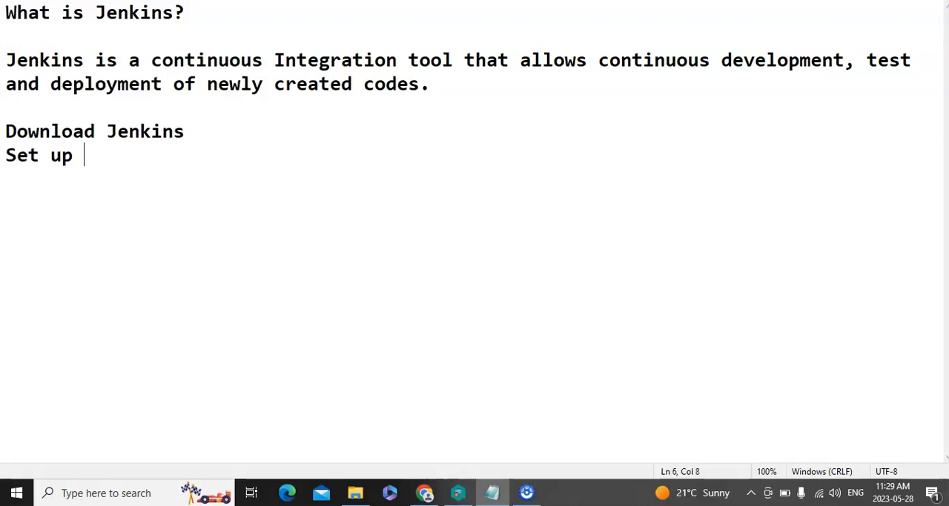
type("Jenkins")
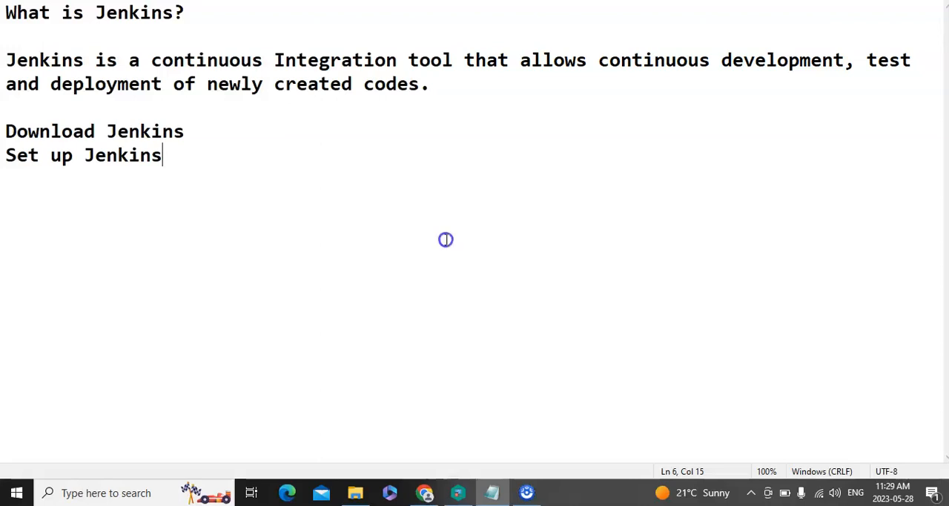
Switch to Chrome and, in a new tab, search Google for "Jenkins war download"
left_click(423, 492)
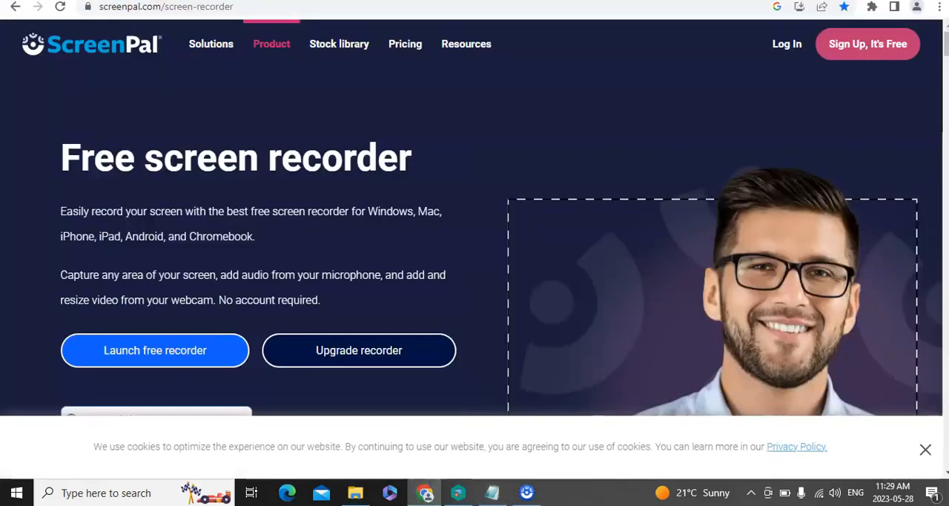
key("ctrl+t")
type("g")
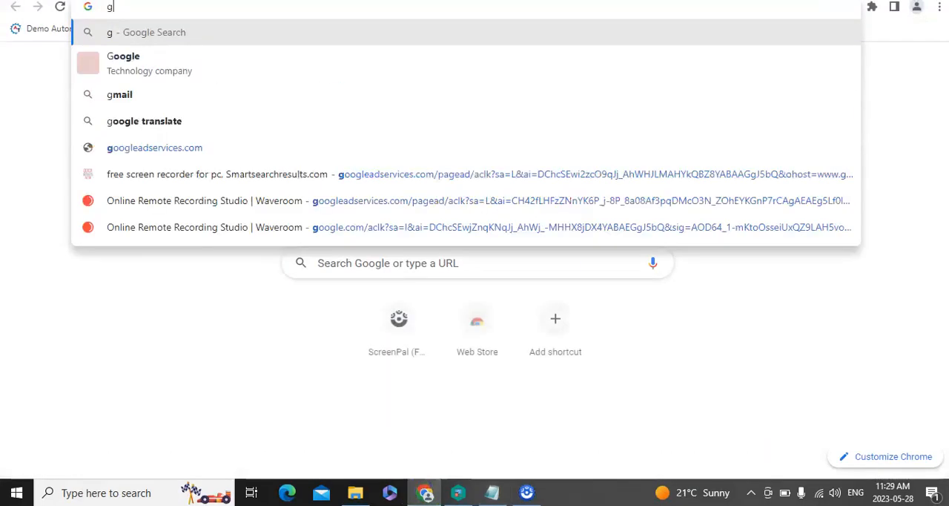
type("oogle")
key("Return")
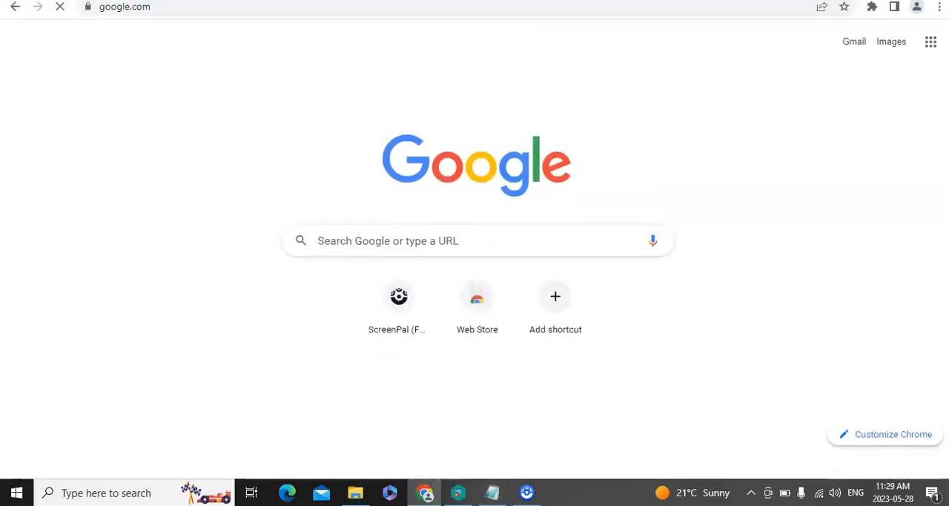
type("Jenkins ")
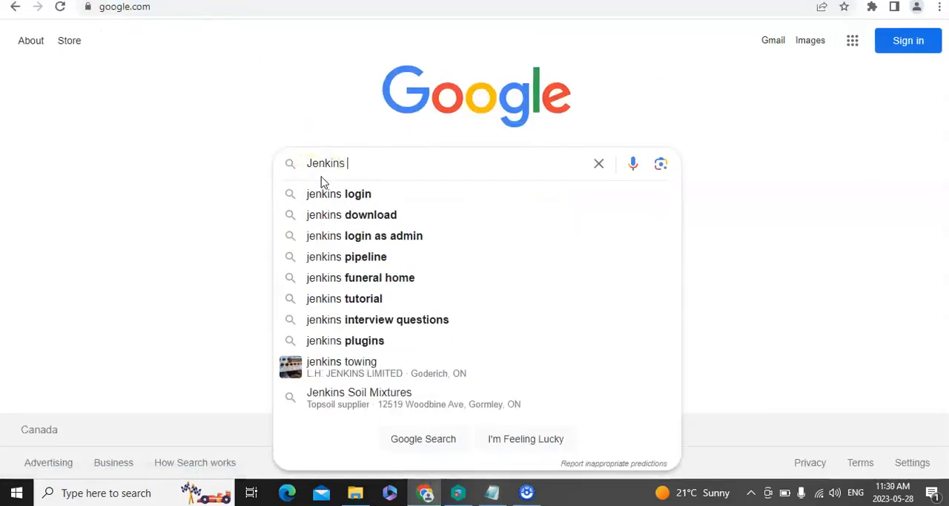
type("war download")
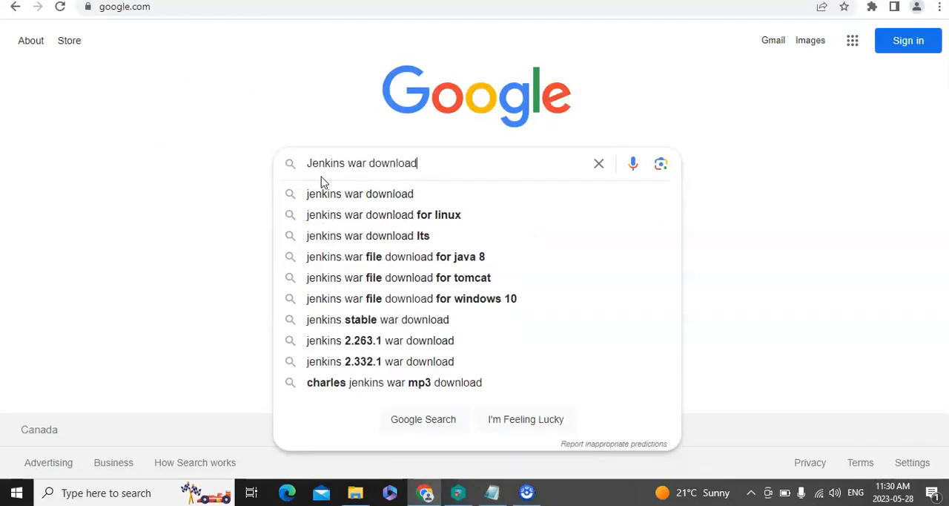
key("Return")
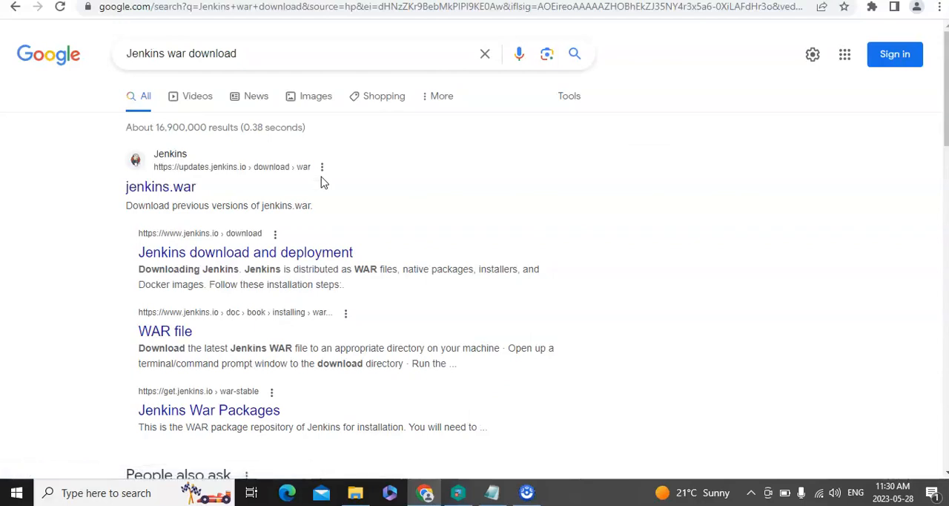
Open the jenkins.war result from updates.jenkins.io and download version 2.406, dismissing the ad notification
left_click(175, 188)
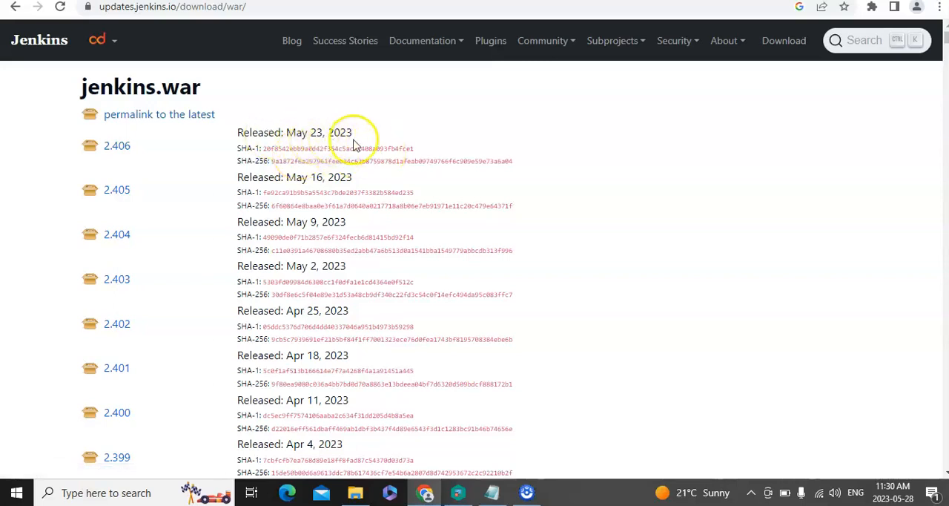
left_click(119, 147)
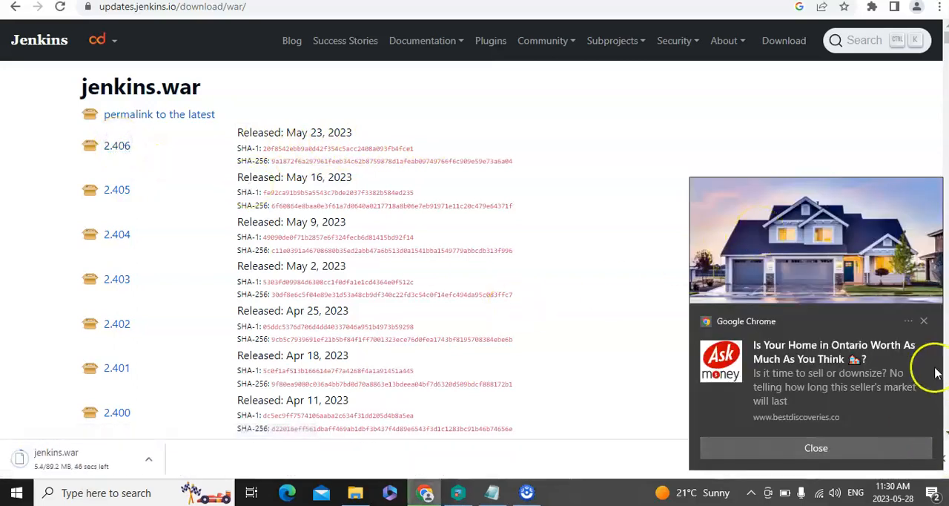
left_click(927, 321)
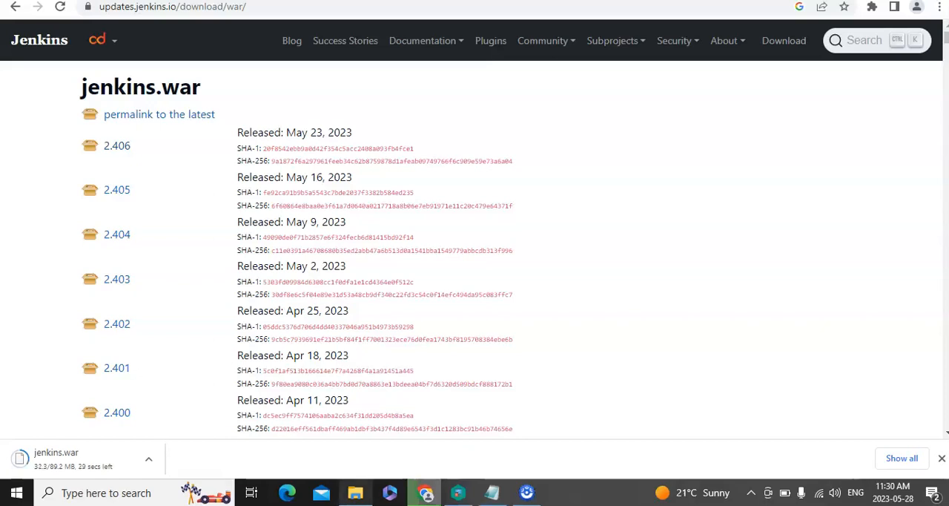
Switch to File Explorer and create a folder named "Jenkins" on New Volume (E:)
left_click(355, 498)
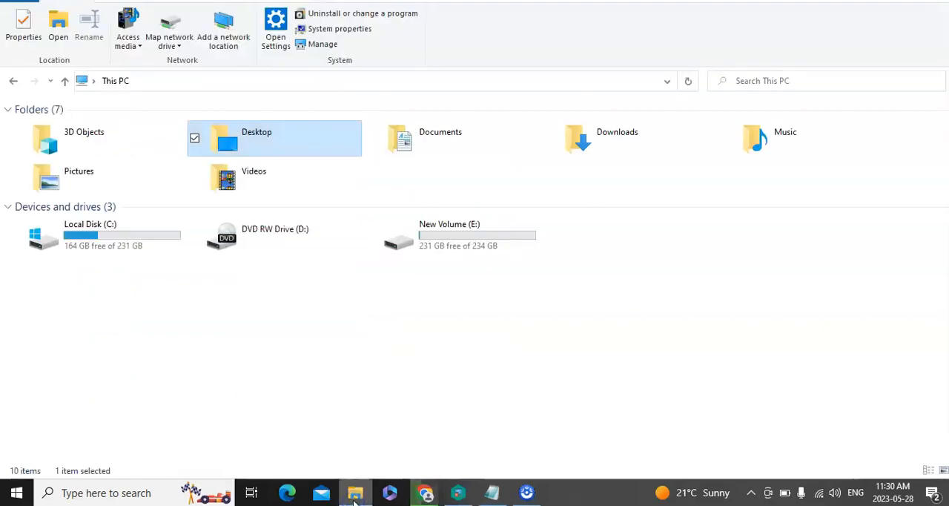
left_click(442, 253)
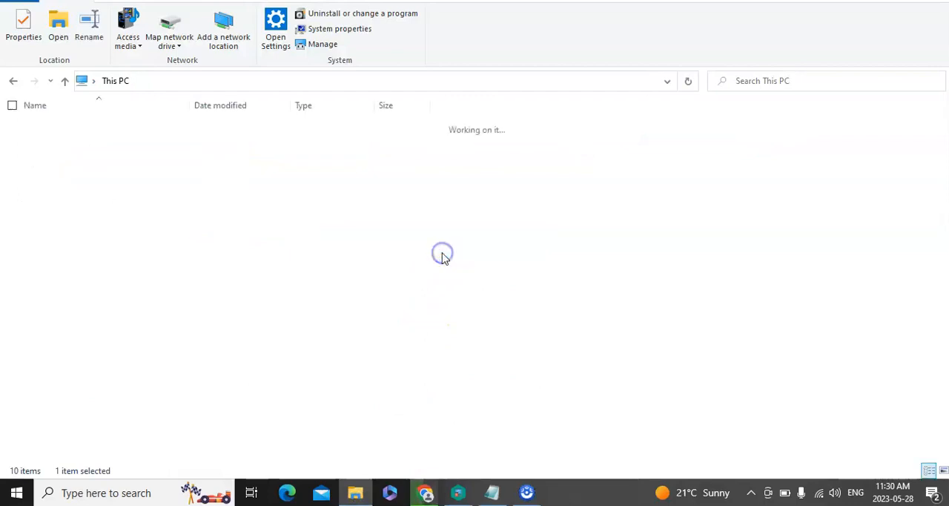
right_click(70, 226)
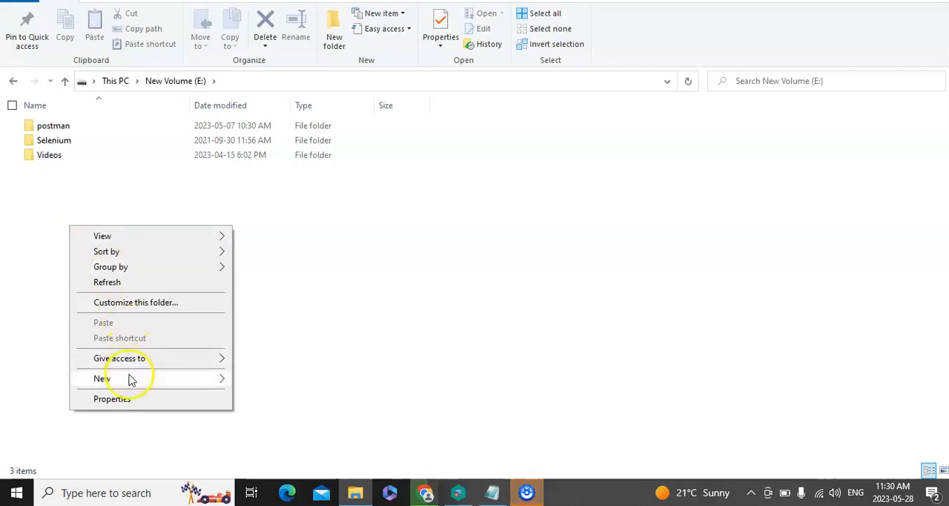
mouse_move(128, 379)
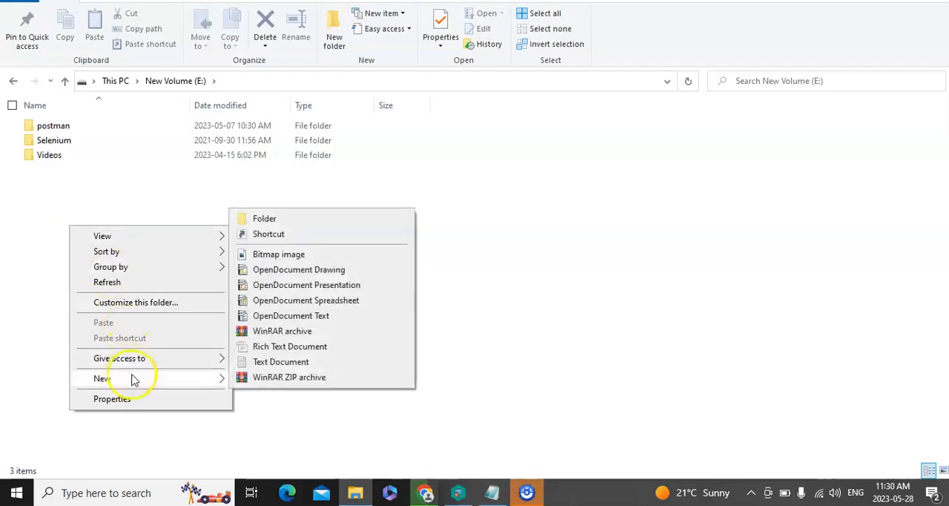
left_click(280, 220)
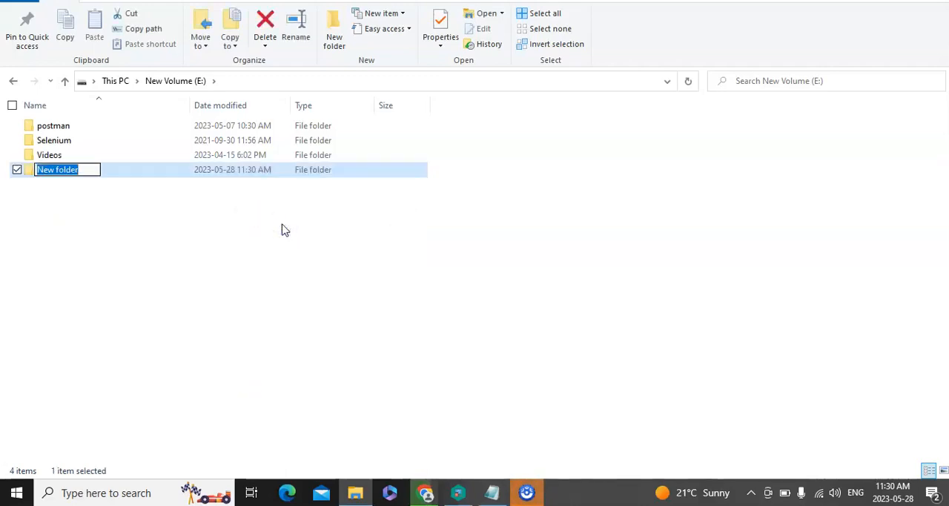
type("Ja")
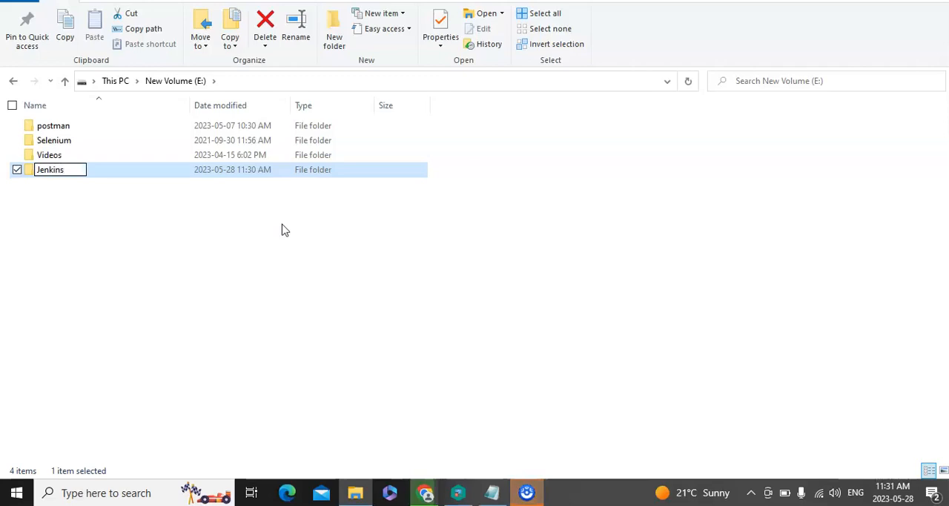
left_click(166, 264)
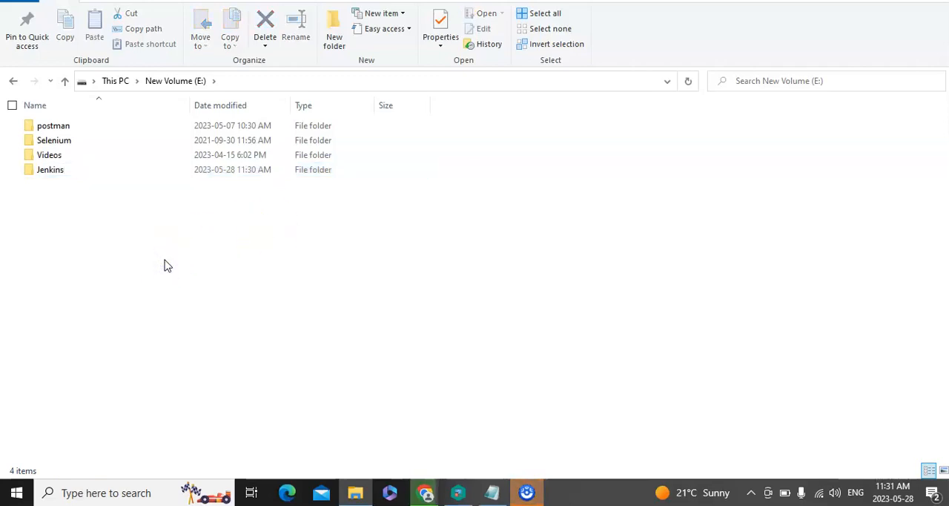
Switch to Chrome, show the downloaded jenkins.war in its folder, and copy the file
left_click(357, 490)
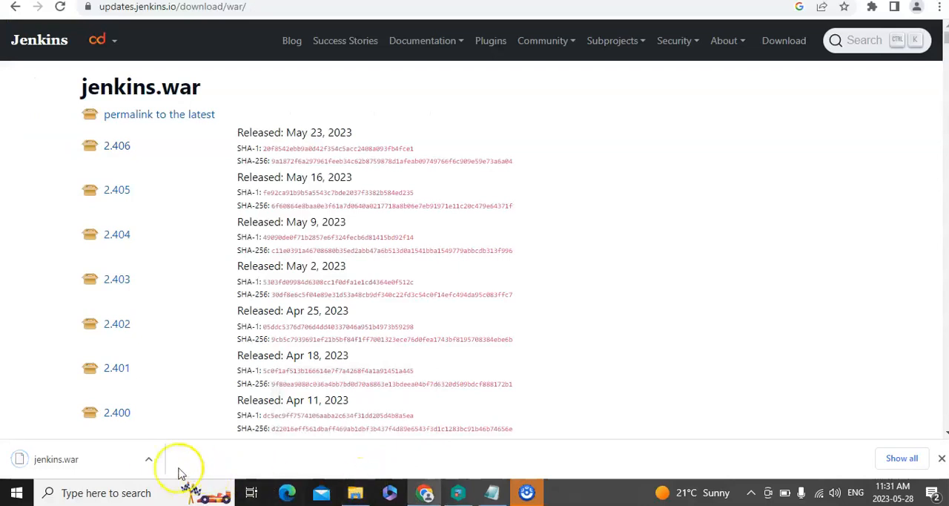
left_click(149, 460)
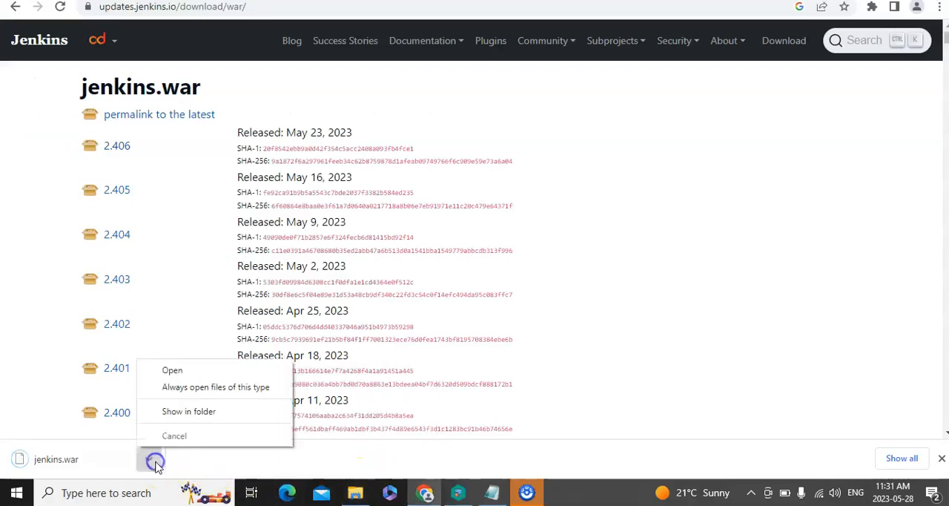
left_click(180, 412)
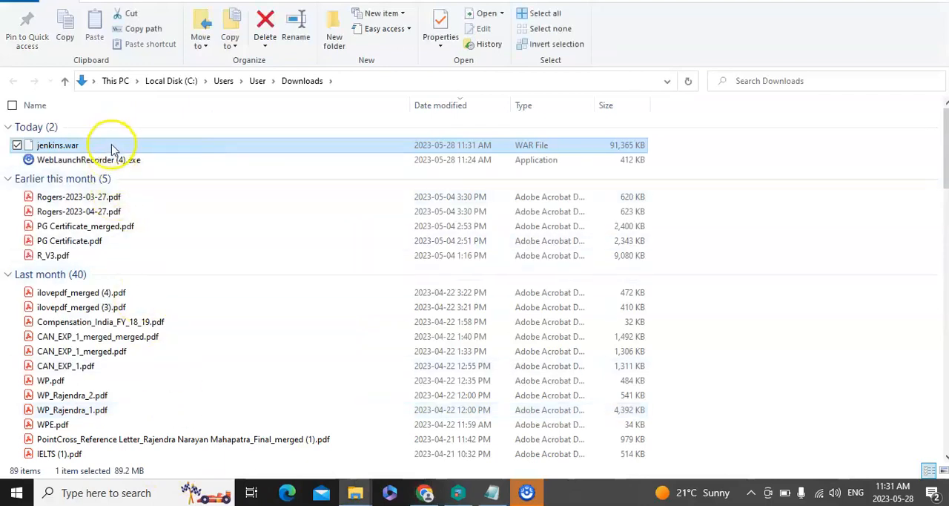
right_click(113, 151)
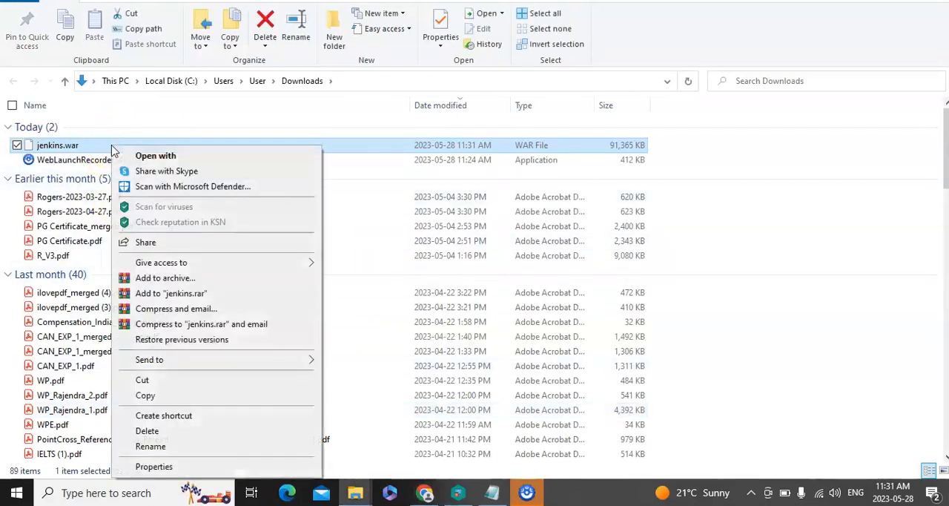
left_click(139, 397)
Paste the copied jenkins.war into the Jenkins folder on New Volume (E:)
left_click(356, 493)
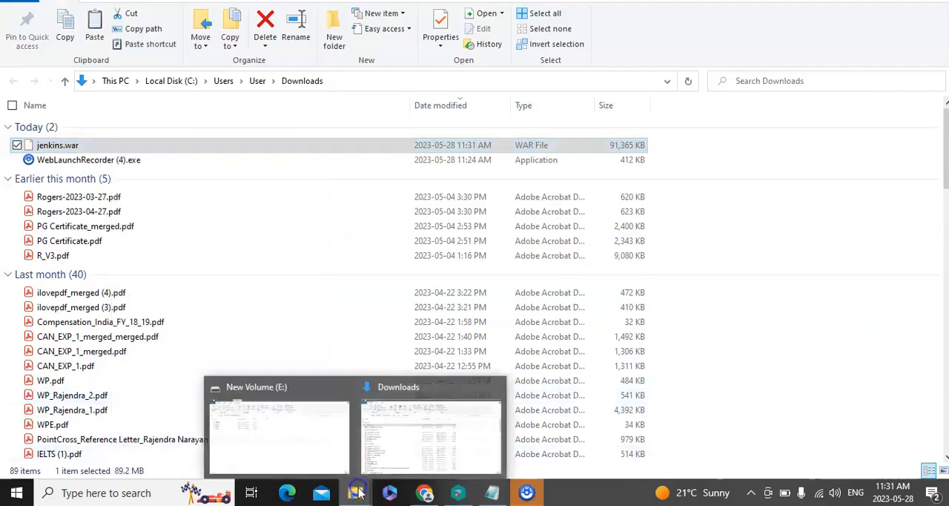
left_click(267, 445)
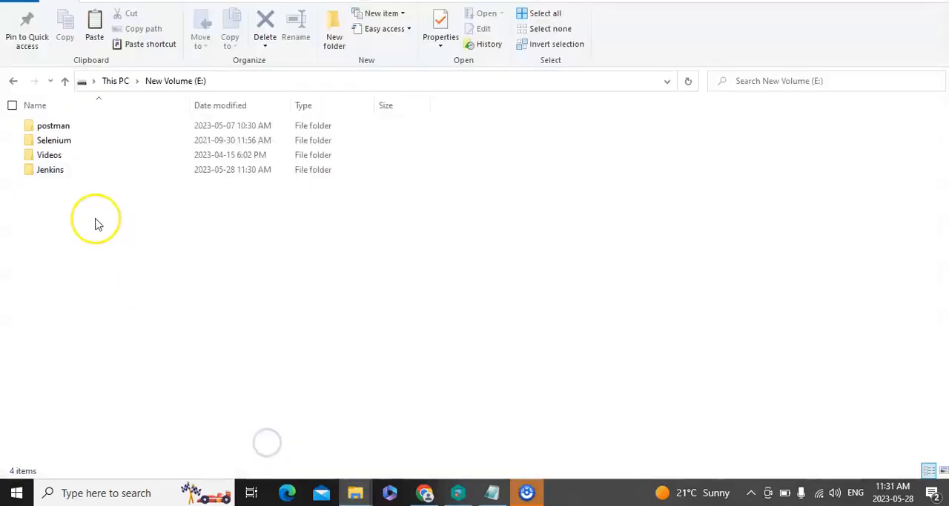
double_click(62, 178)
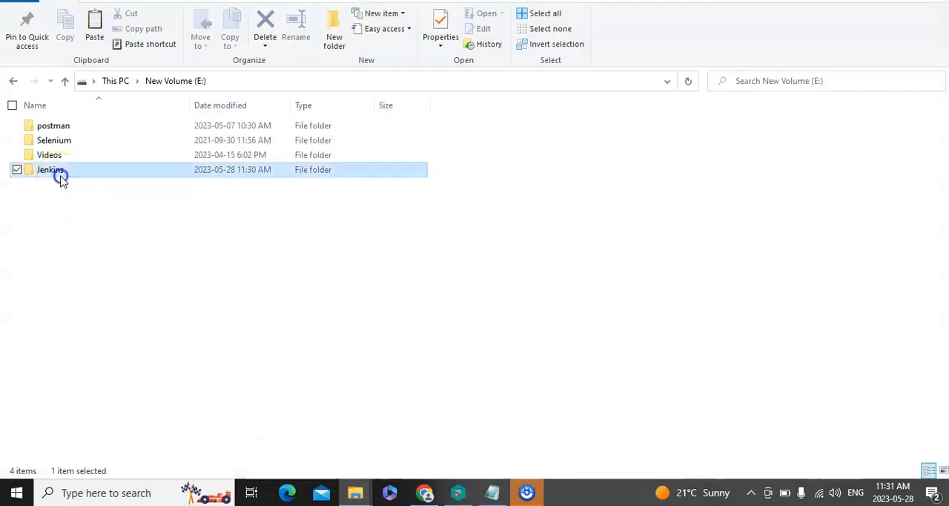
right_click(62, 180)
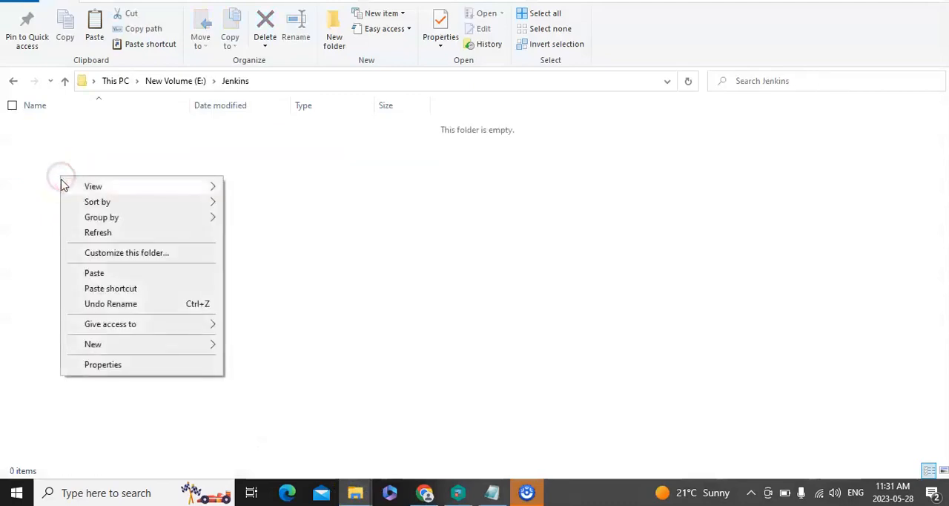
left_click(93, 273)
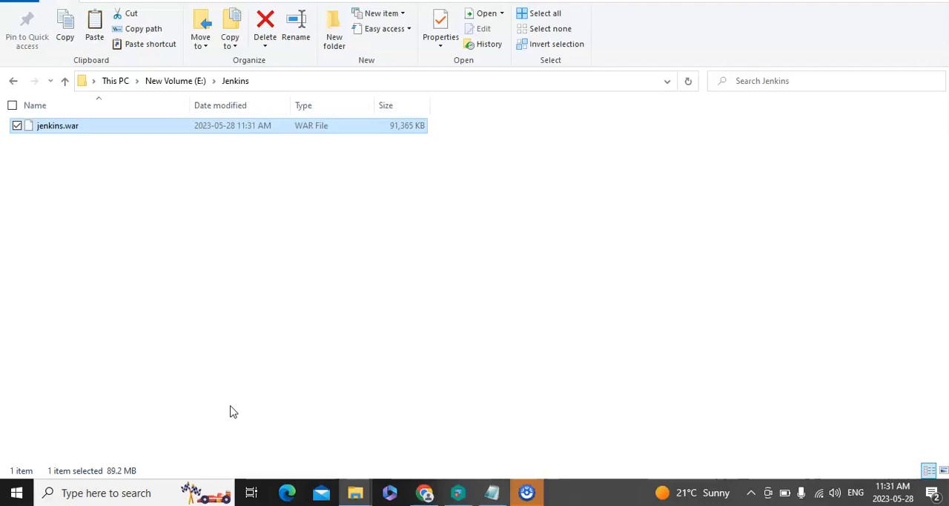
Search Windows for "cmd", open Command Prompt, and move its window clear of the folder path
left_click(135, 491)
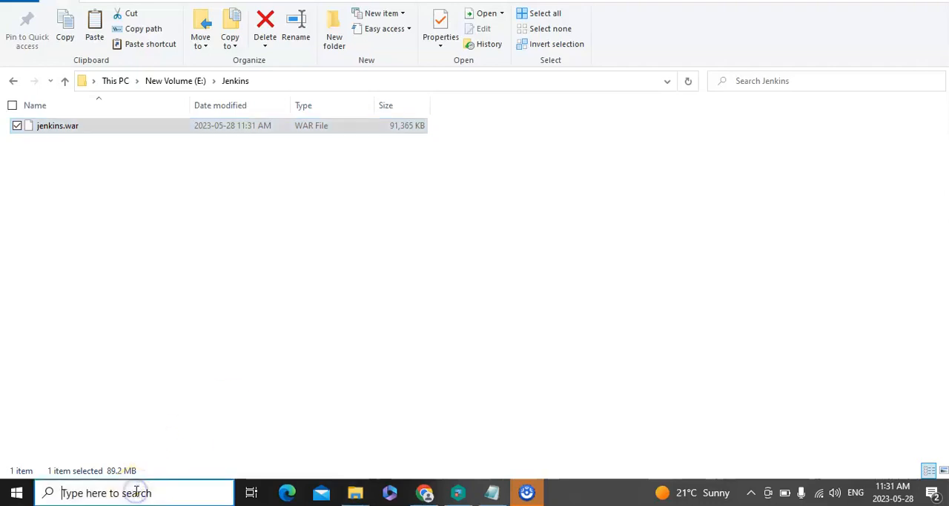
type("cmd")
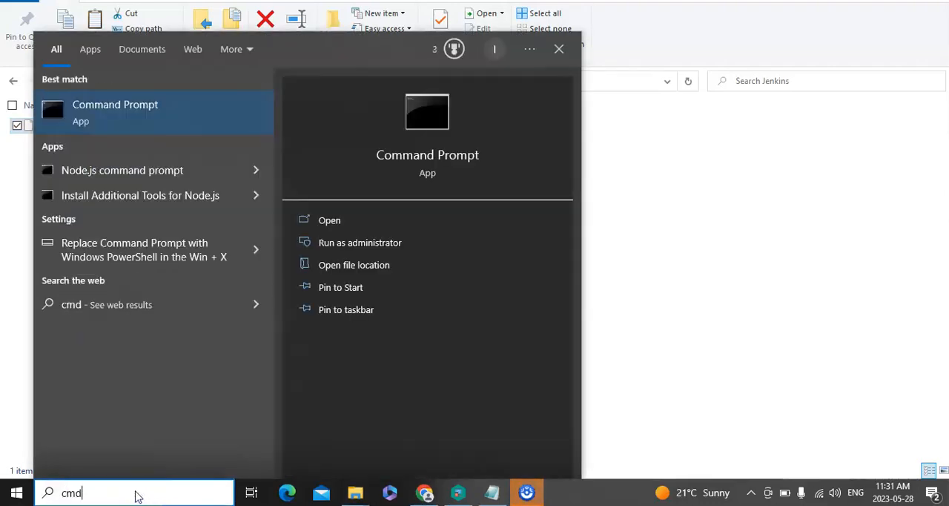
key("Return")
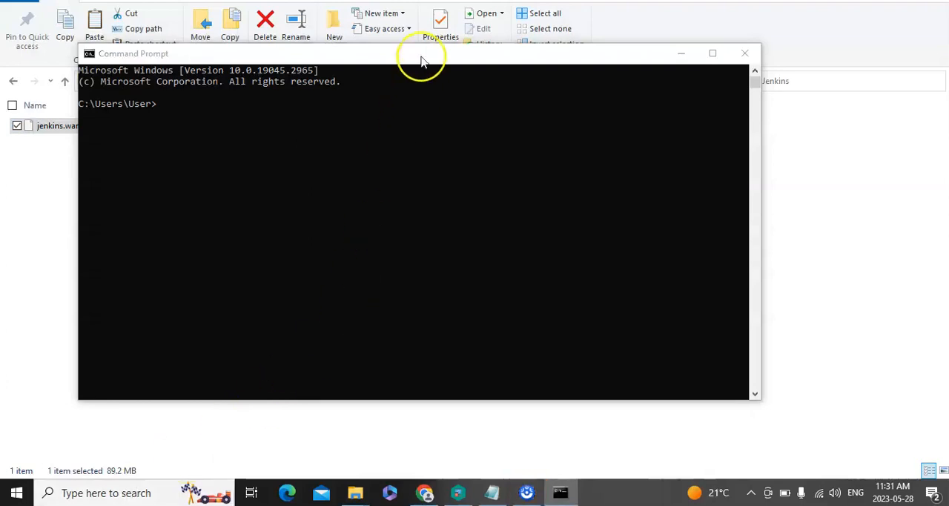
left_click_drag(421, 57, 551, 181)
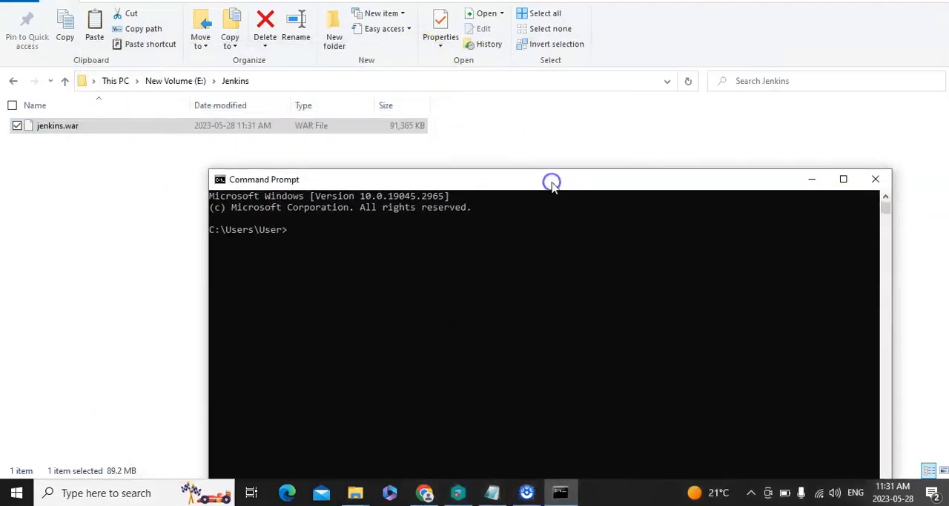
Open a command prompt directly in E:\Jenkins from the folder path and move its window aside
left_click(276, 79)
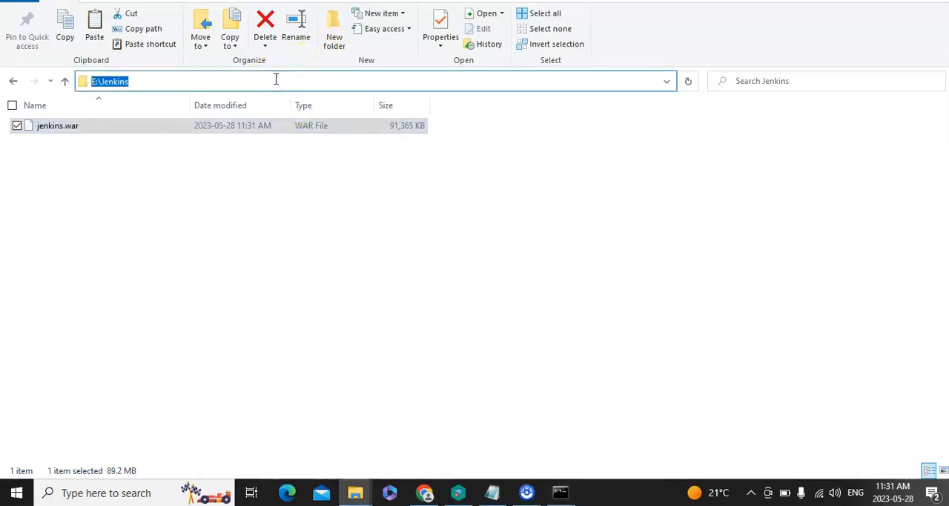
type("cmd")
key("Return")
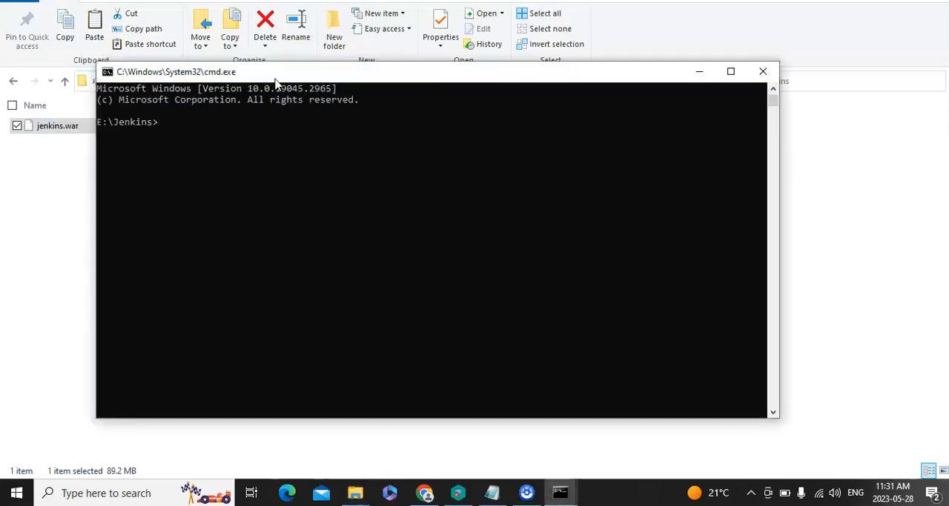
left_click_drag(279, 80, 393, 128)
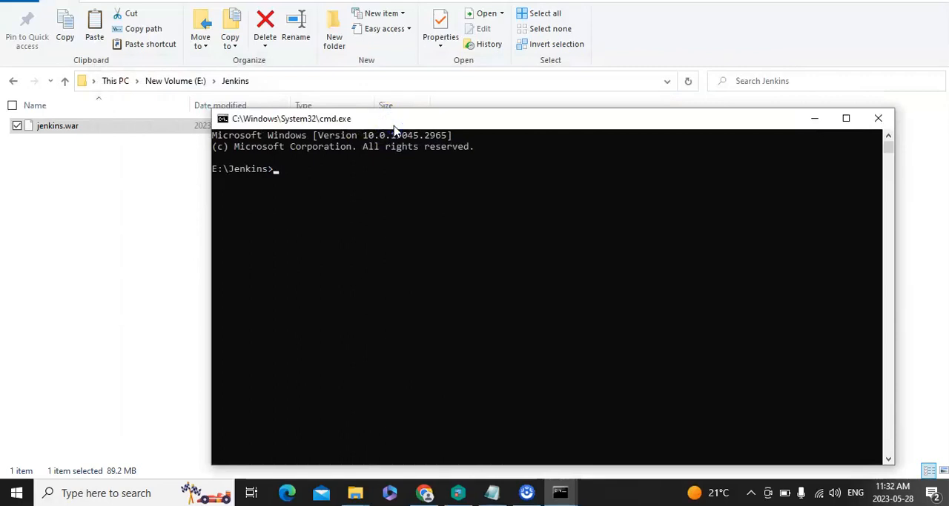
Run "java -jar jenkins.war" in the E:\Jenkins command prompt and dismiss the ad notification
left_click_drag(394, 127, 423, 102)
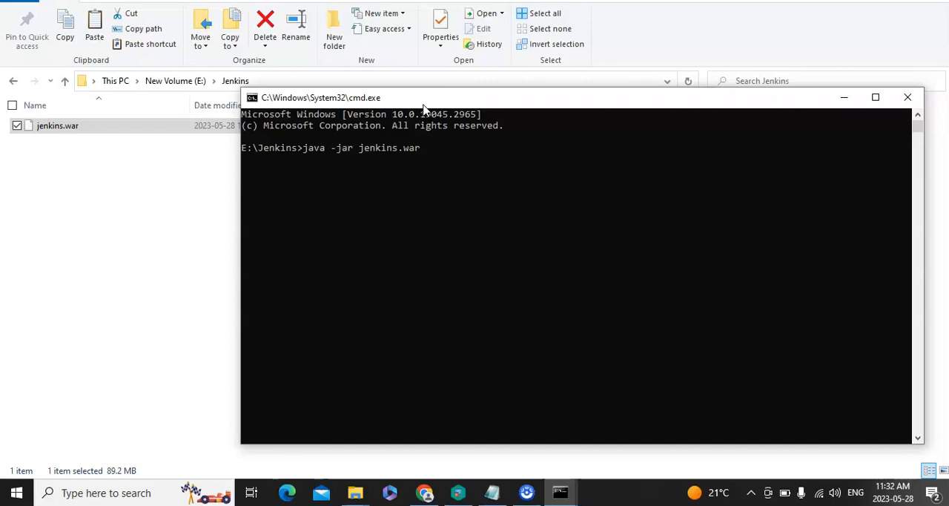
key("Return")
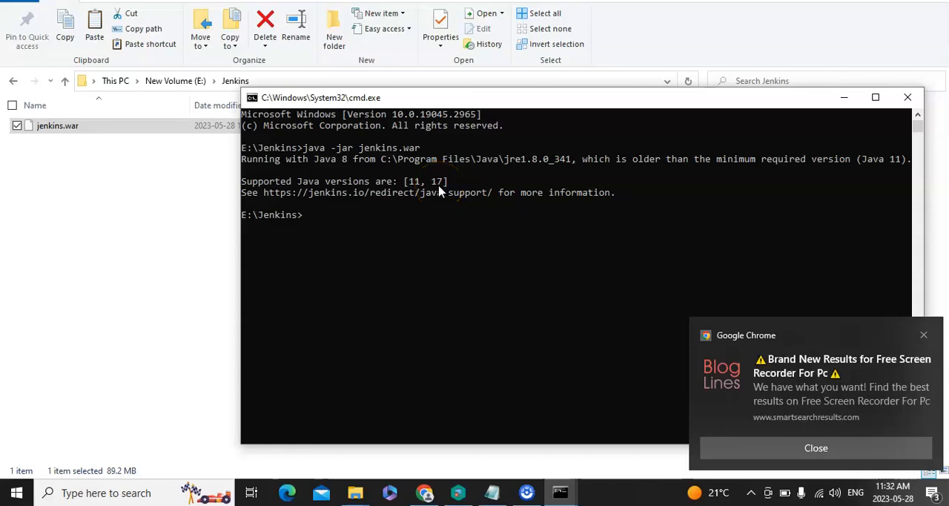
left_click(927, 335)
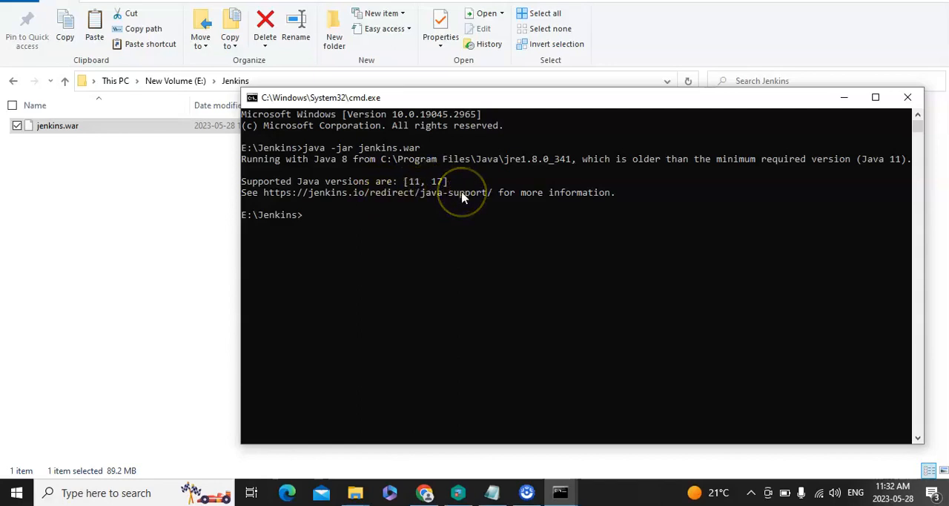
Switch to Chrome and, in a new tab, search Google for "download java 11"
left_click(424, 493)
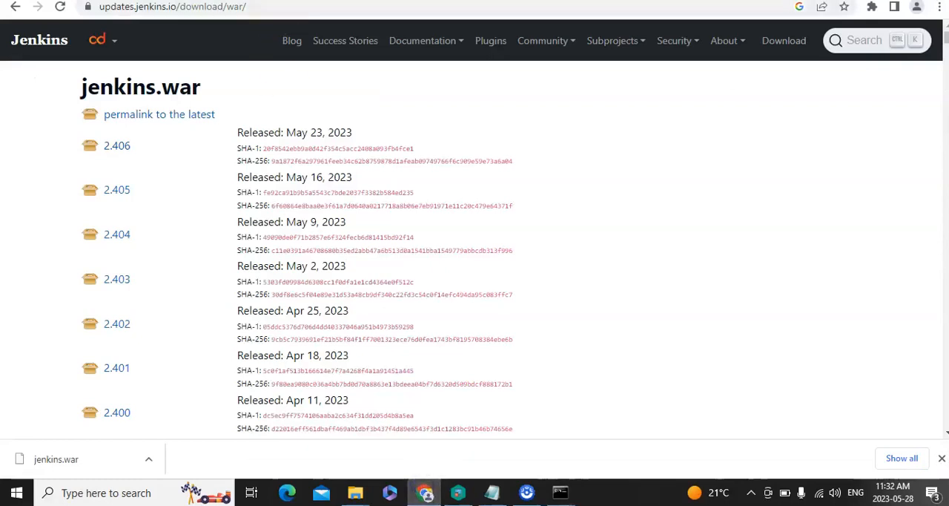
key("ctrl+t")
type("dow")
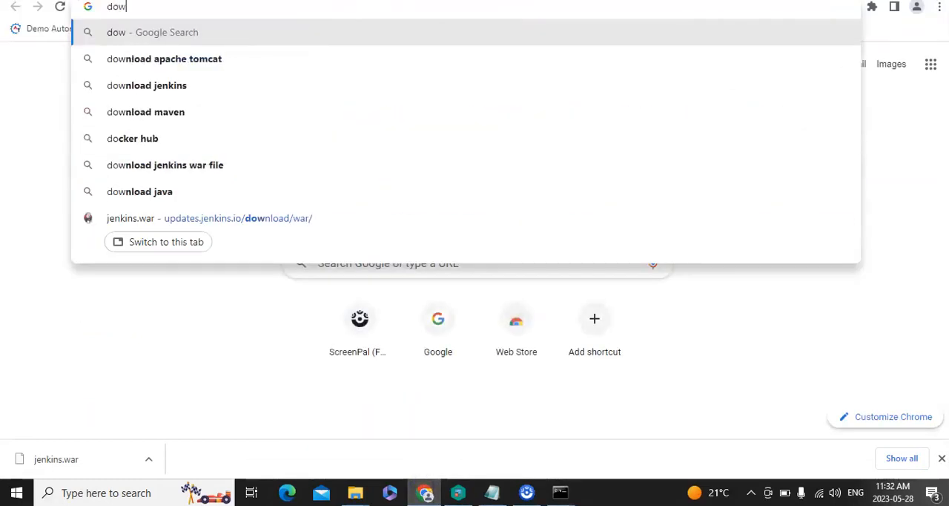
type("nload java 11")
key("Return")
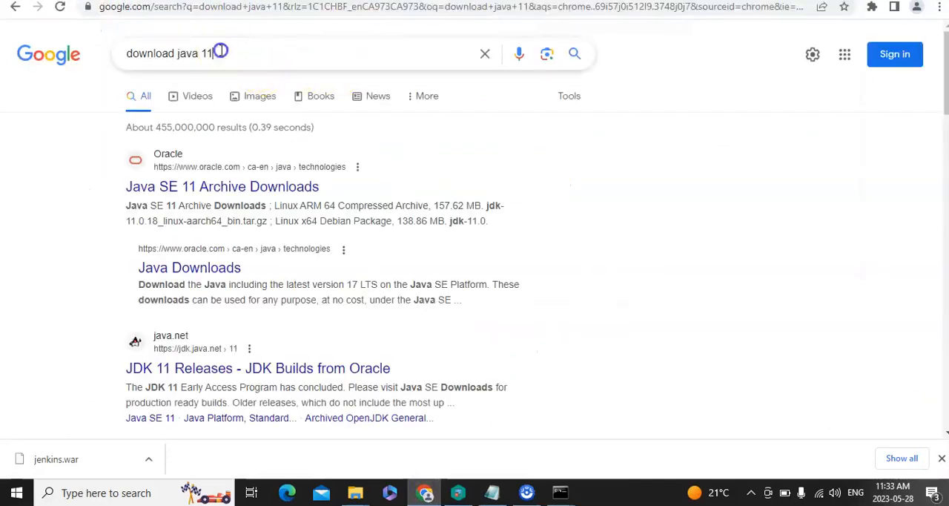
Shorten the Google search to "download java" and run it
key("BackSpace")
key("BackSpace")
key("BackSpace")
key("Return")
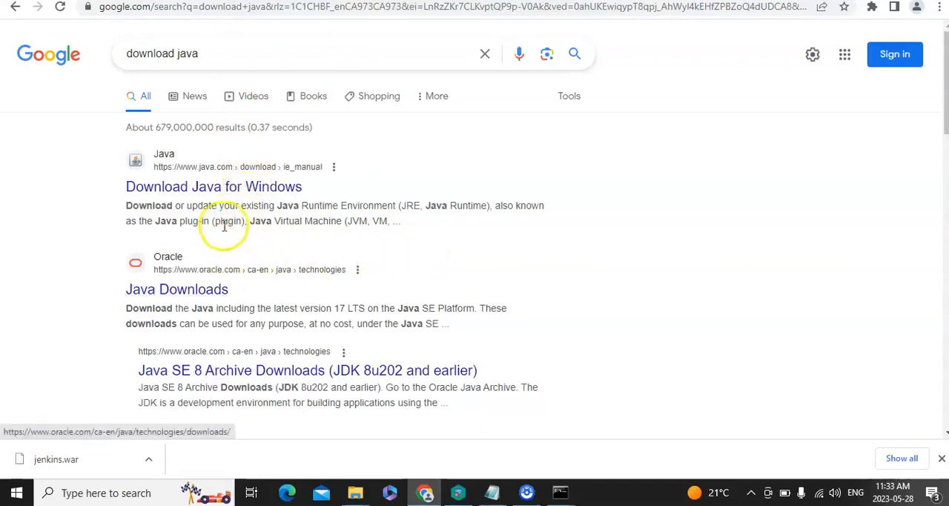
Open Oracle's Java Downloads result, accept all cookies, dismiss the ad notification, and look through the JDK downloads
left_click(200, 289)
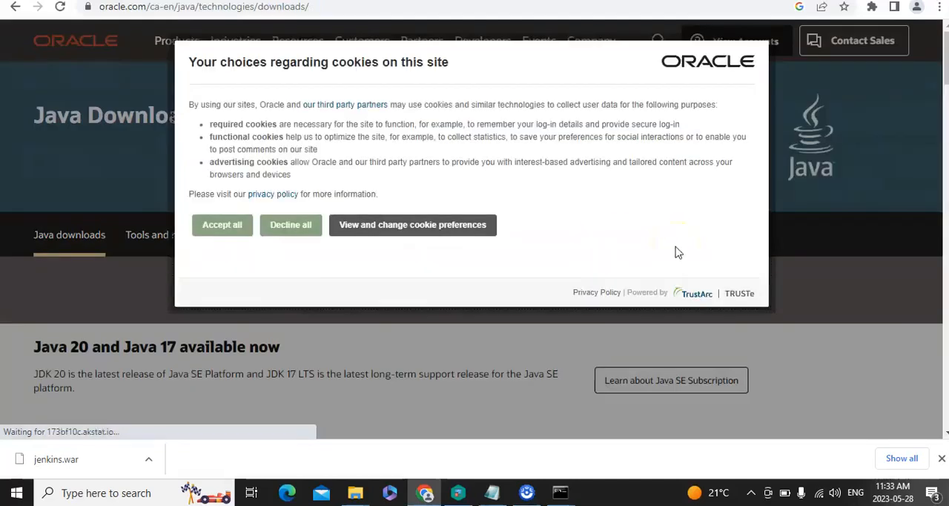
left_click(221, 227)
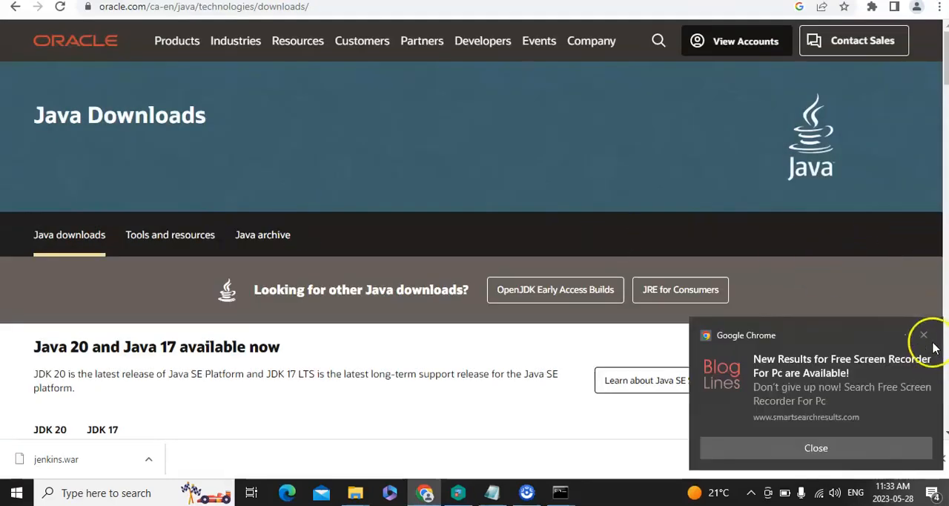
left_click(924, 335)
left_click_drag(944, 99, 944, 130)
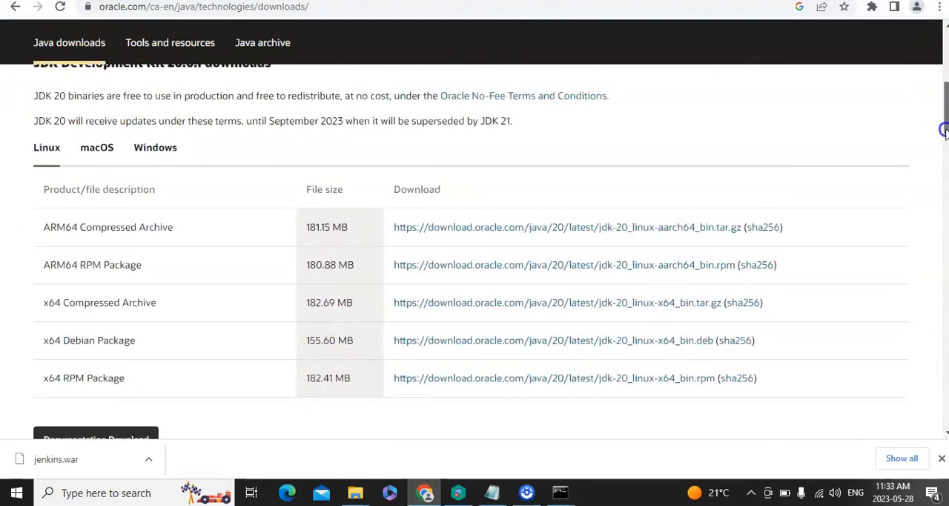
left_click_drag(945, 130, 948, 174)
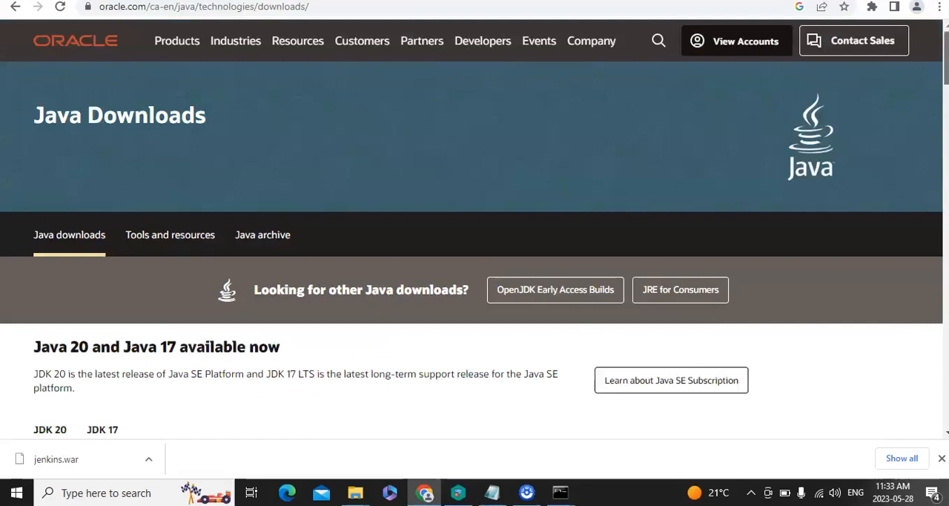
Return to the Google results and search for "download java 17"
left_click(13, 11)
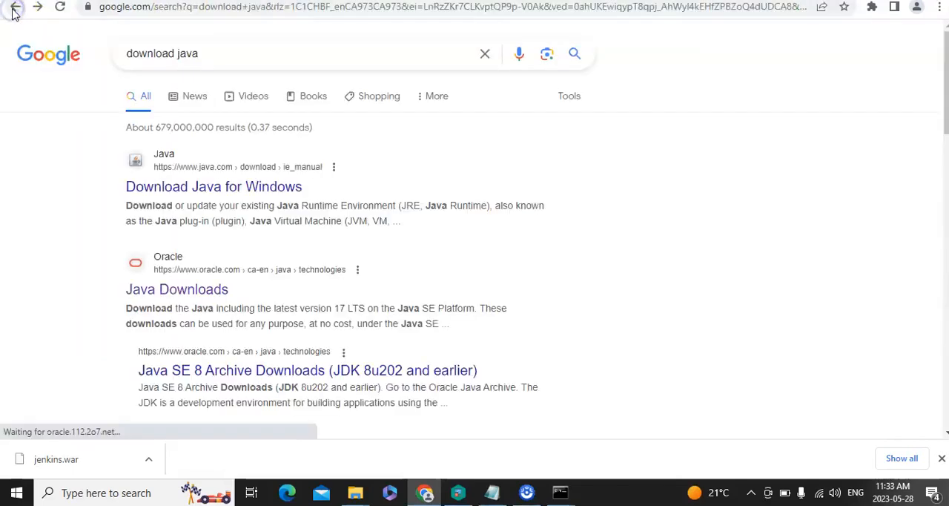
left_click(211, 60)
type("q")
key("BackSpace")
type("1")
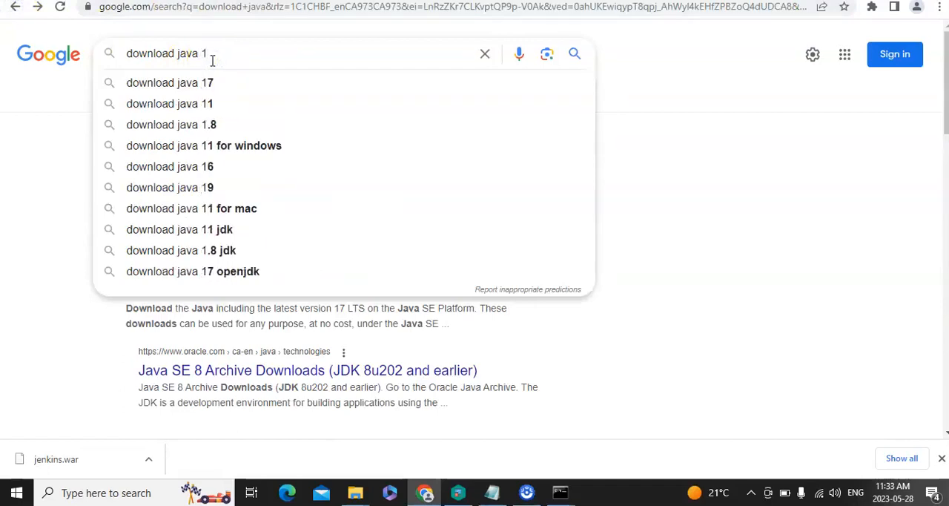
type("t")
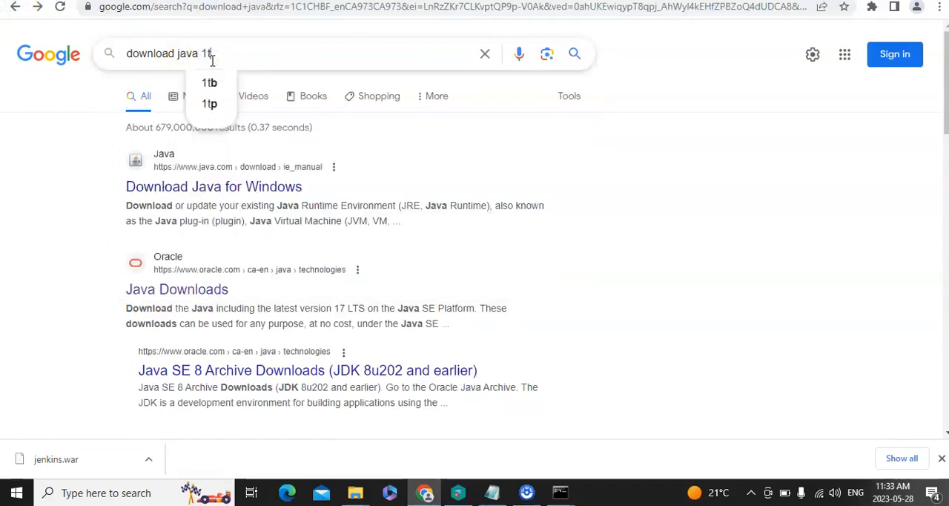
key("BackSpace")
type("7")
key("Return")
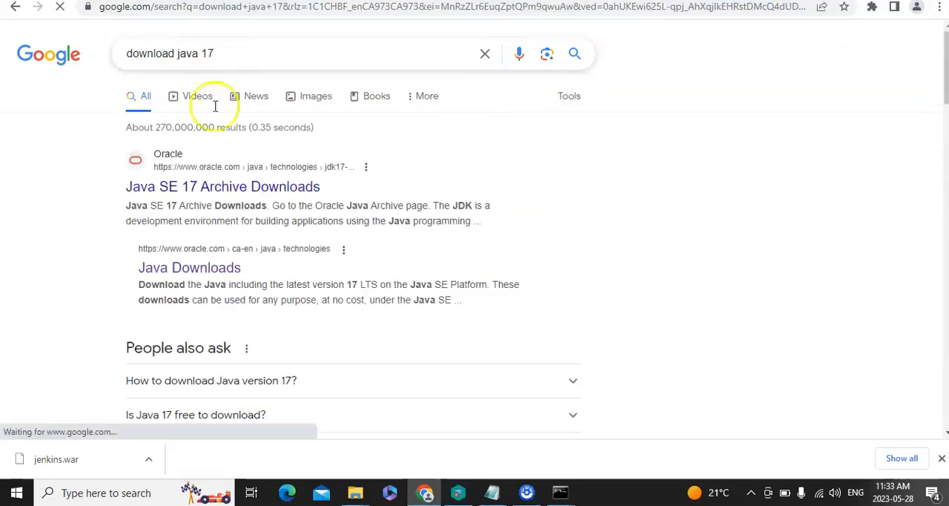
Open Oracle's Java SE 17 Archive Downloads page and examine the JDK 17.0.7 Windows installers, dismissing the ad notification
left_click(213, 187)
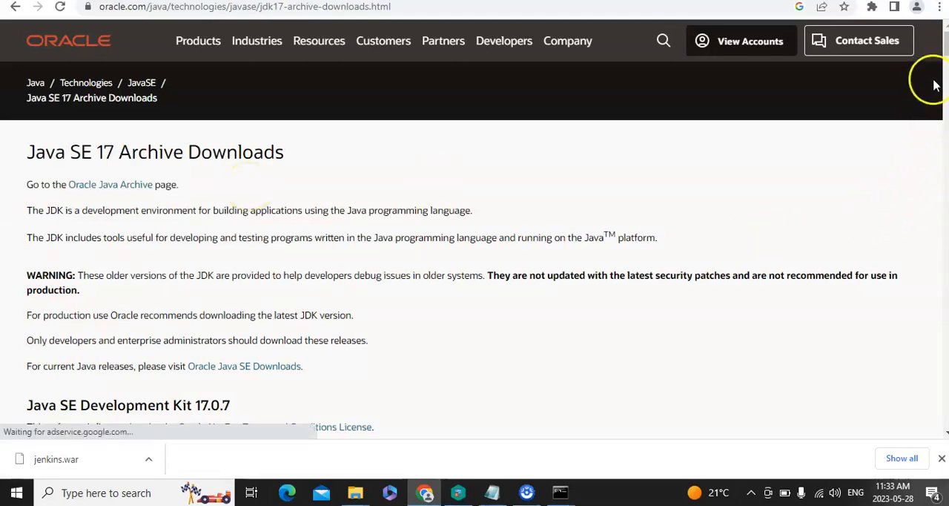
left_click_drag(948, 47, 948, 61)
left_click_drag(947, 61, 947, 85)
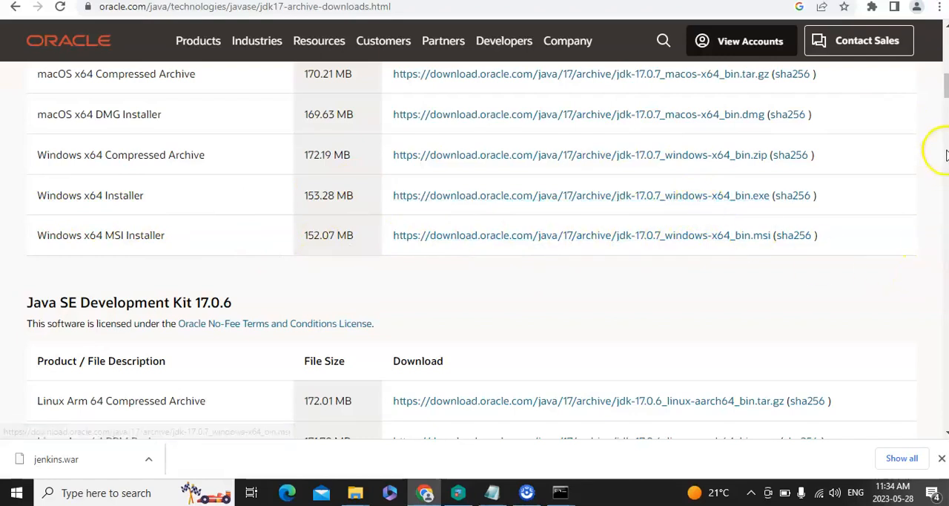
left_click_drag(945, 88, 946, 56)
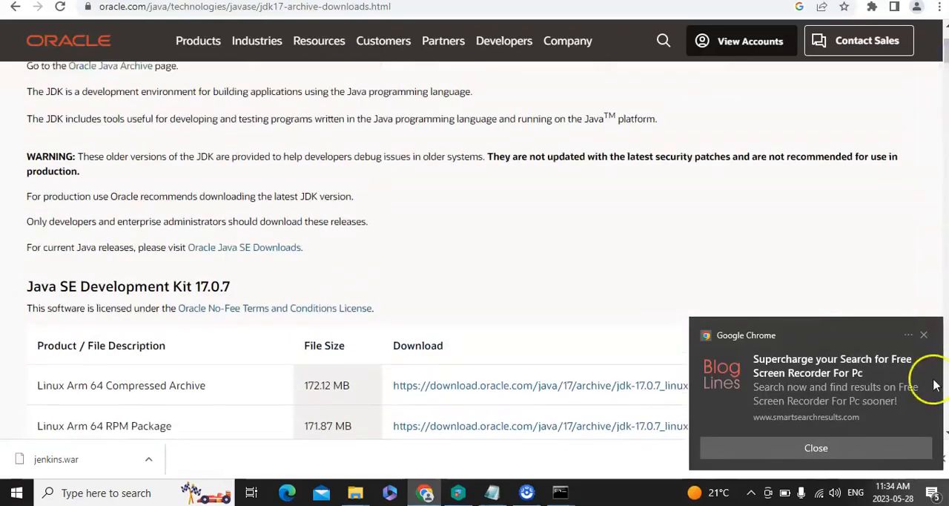
left_click(925, 336)
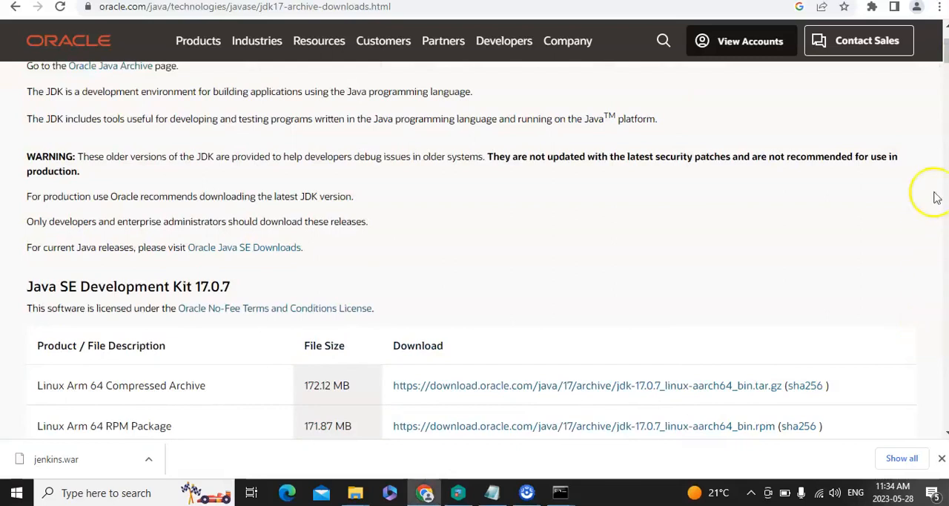
Download the JDK 17.0.7 Windows x64 Installer, jdk-17.0.7_windows-x64_bin.exe, and launch the downloaded file
left_click_drag(947, 55, 946, 96)
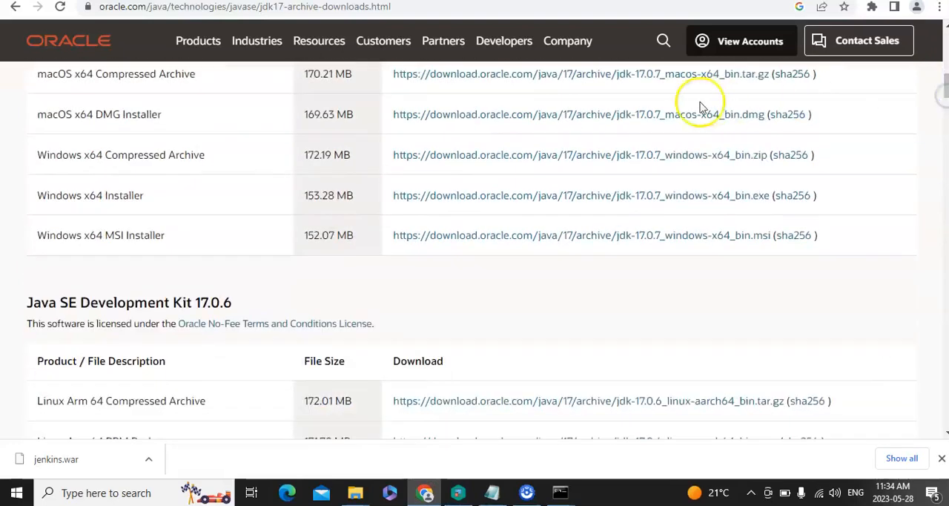
left_click(651, 195)
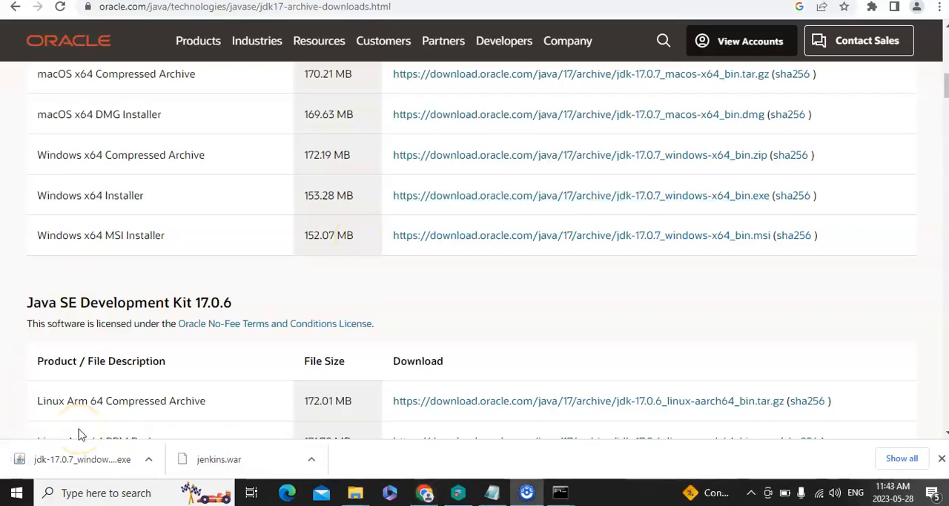
left_click(148, 459)
left_click(171, 369)
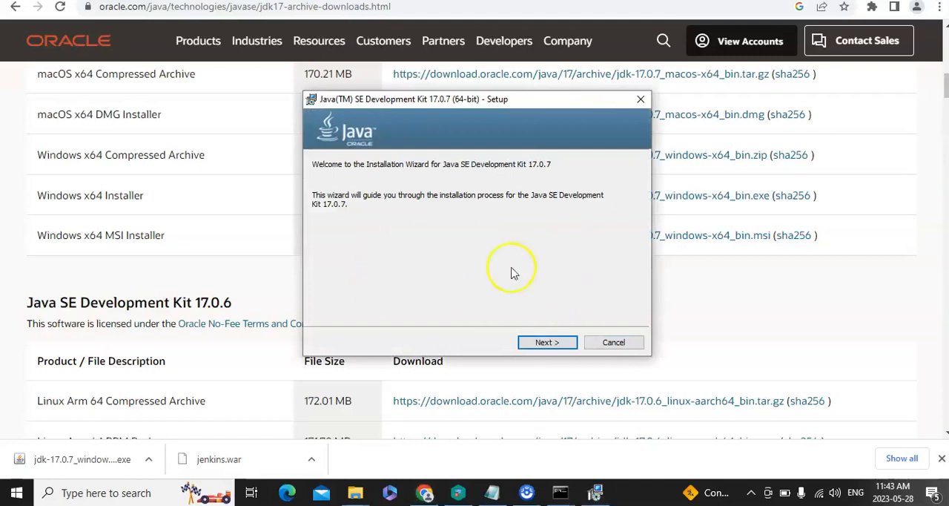
Install Java SE Development Kit 17.0.7 to the default folder C:\Program Files\Java\jdk-17\, then close the wizard and the browser's download bar
left_click(547, 344)
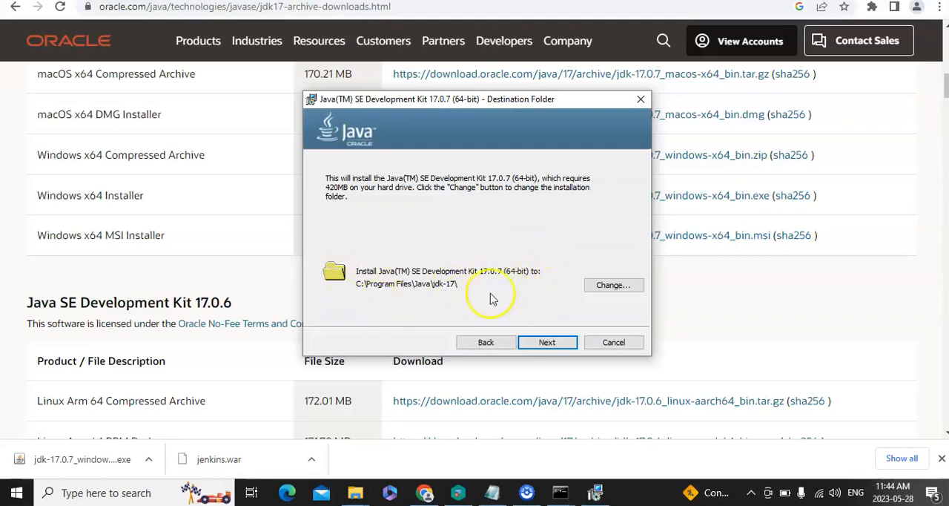
left_click(557, 345)
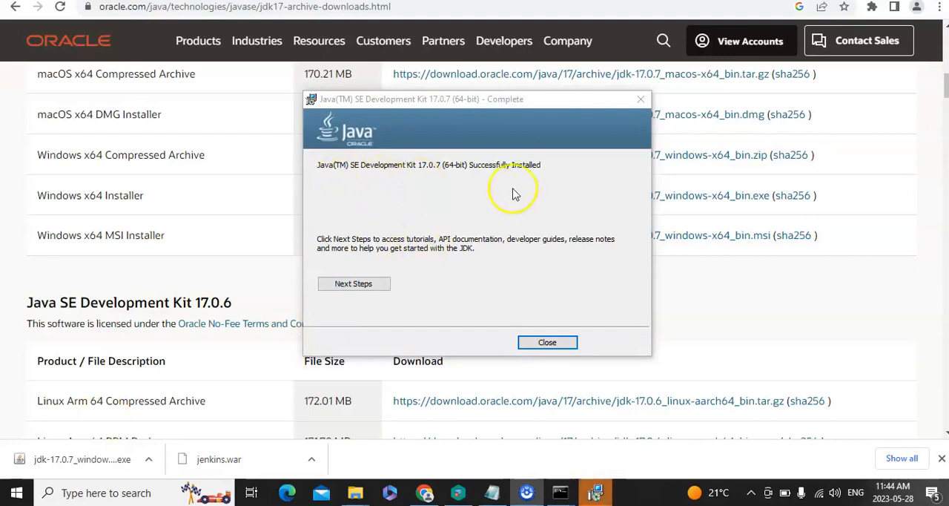
left_click(547, 343)
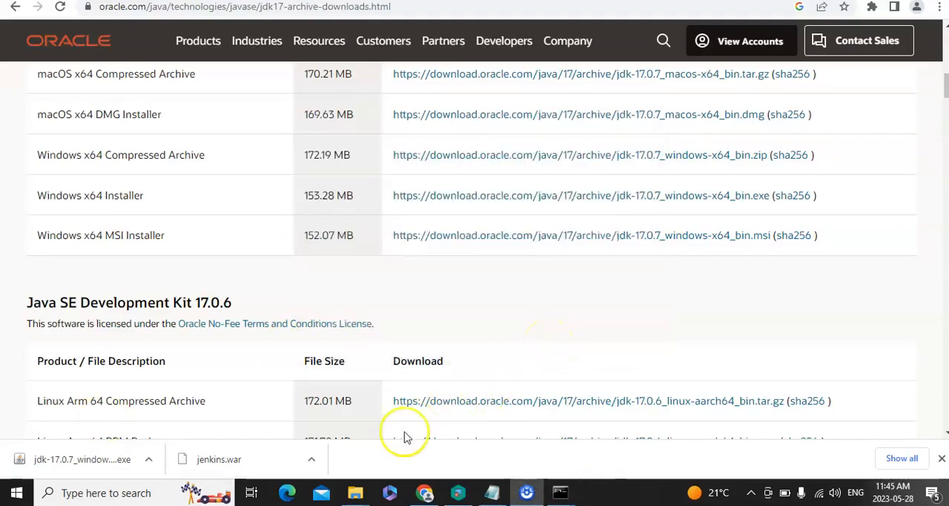
left_click(941, 459)
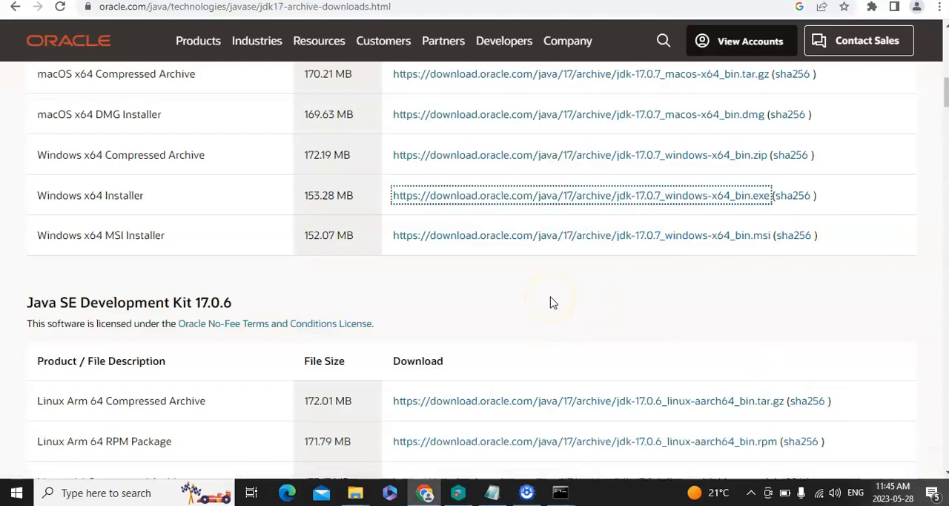
Switch to File Explorer and open C:\Program Files\Java to look at the installed Java folders
left_click(364, 498)
left_click(314, 459)
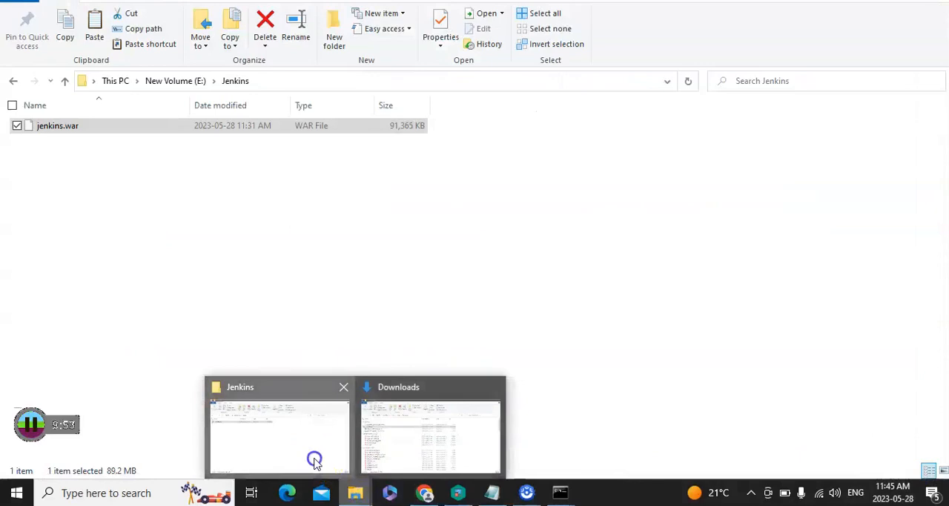
left_click(118, 81)
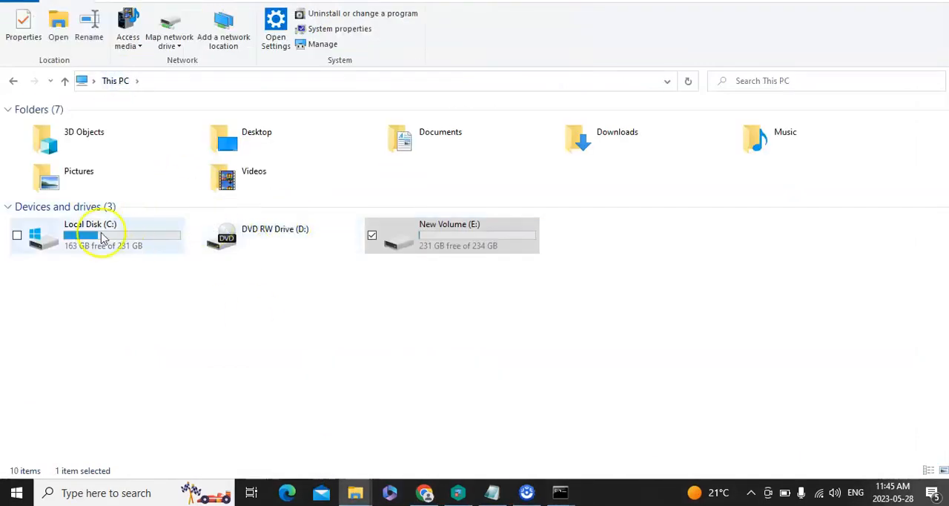
double_click(103, 233)
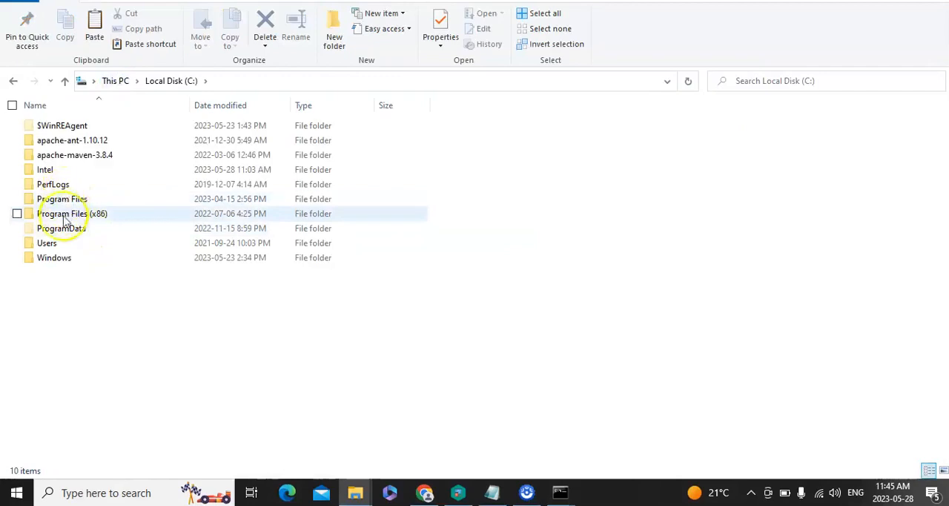
double_click(62, 199)
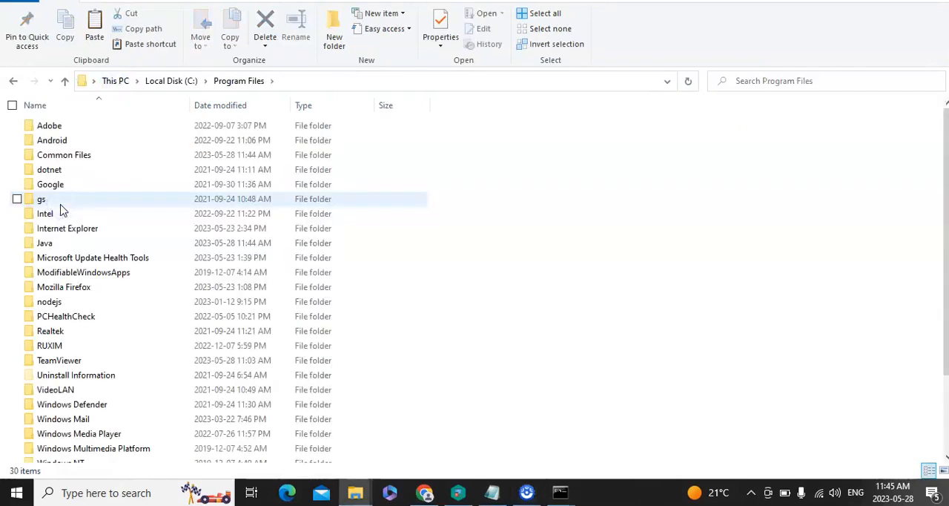
left_click(45, 245)
double_click(45, 244)
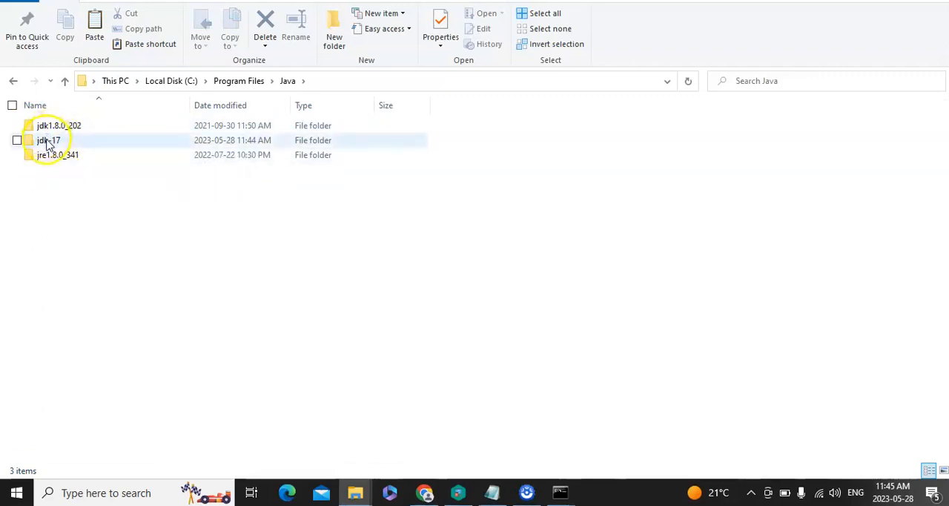
Switch to Command Prompt and check the active Java version with "java --version" and "java -version"
mouse_move(570, 500)
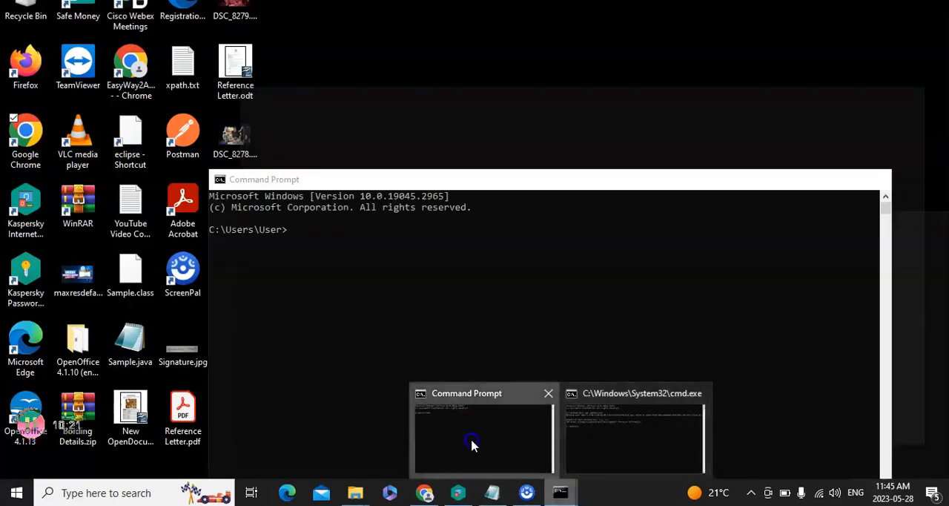
left_click(472, 443)
type("java ")
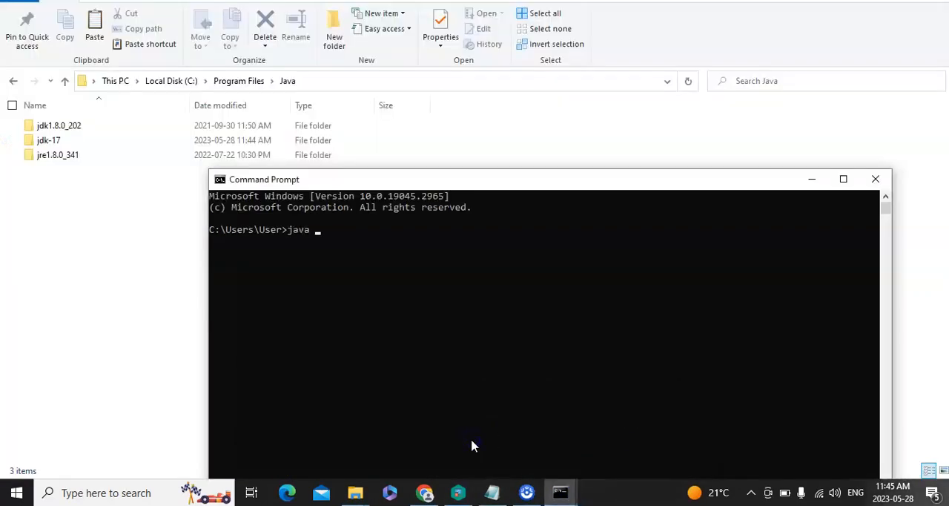
type("--version")
key("Return")
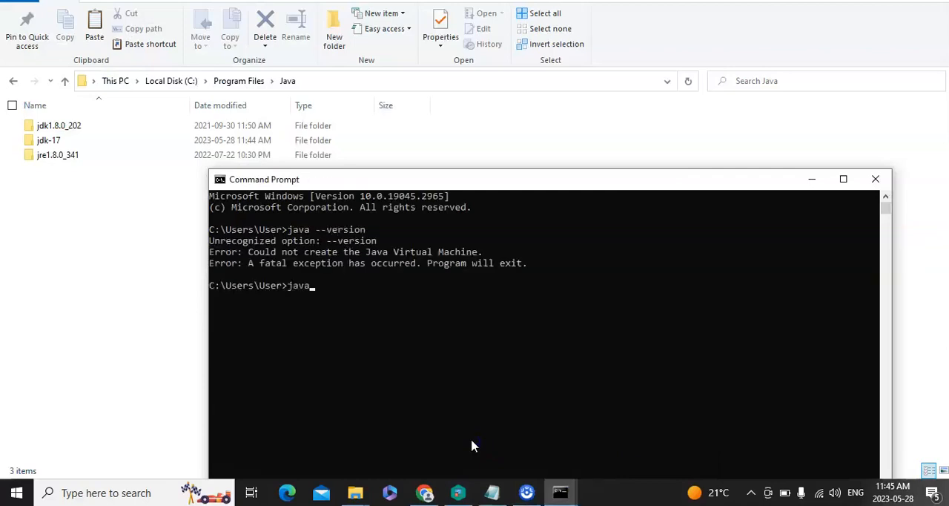
type("java -version")
key("Return")
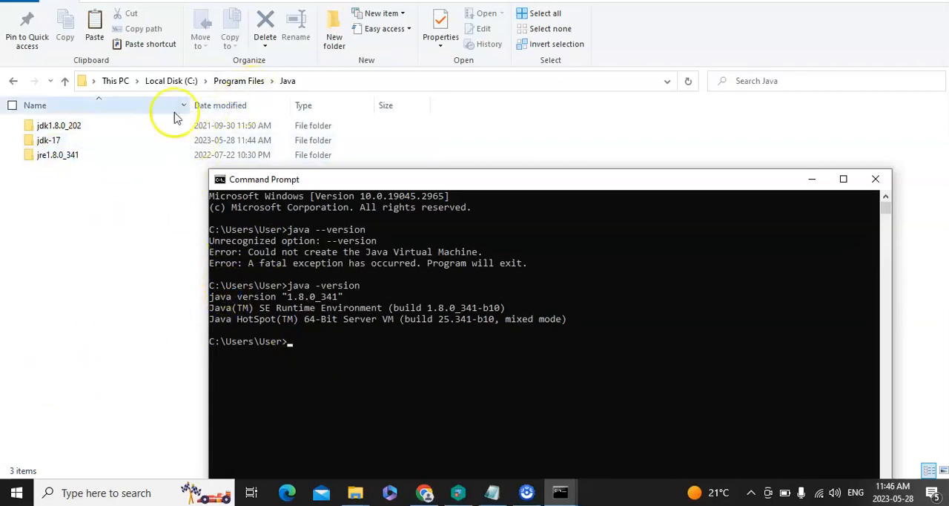
Search Windows for "Edit", open the system environment variables settings, and bring up the Environment Variables dialog
left_click(99, 492)
type("Edi")
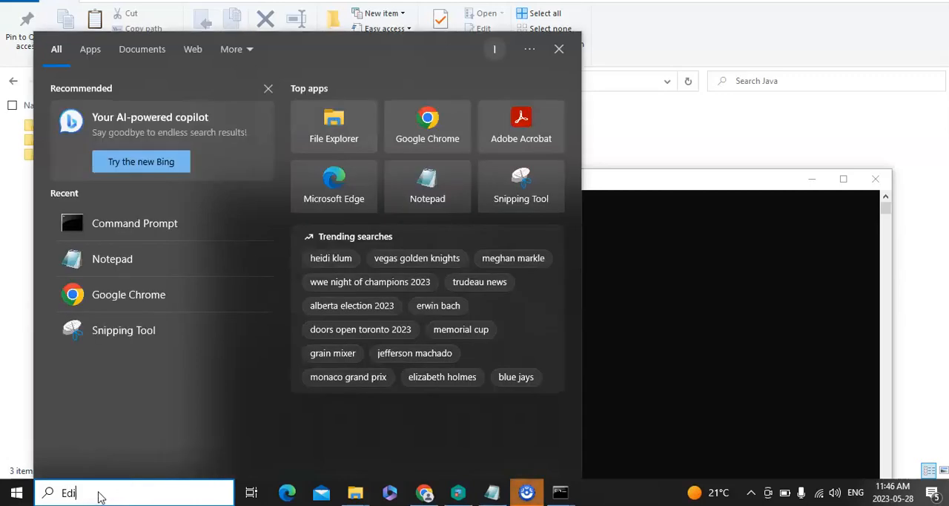
type("t")
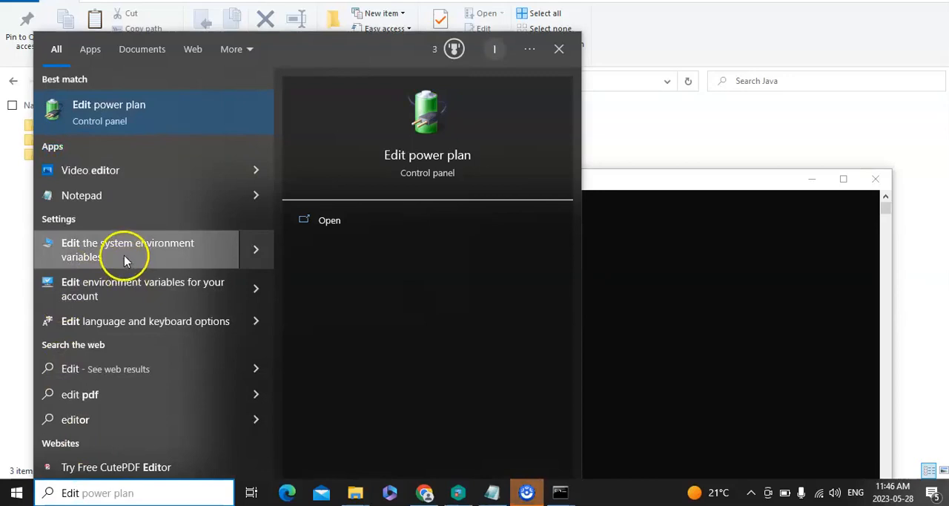
left_click(169, 258)
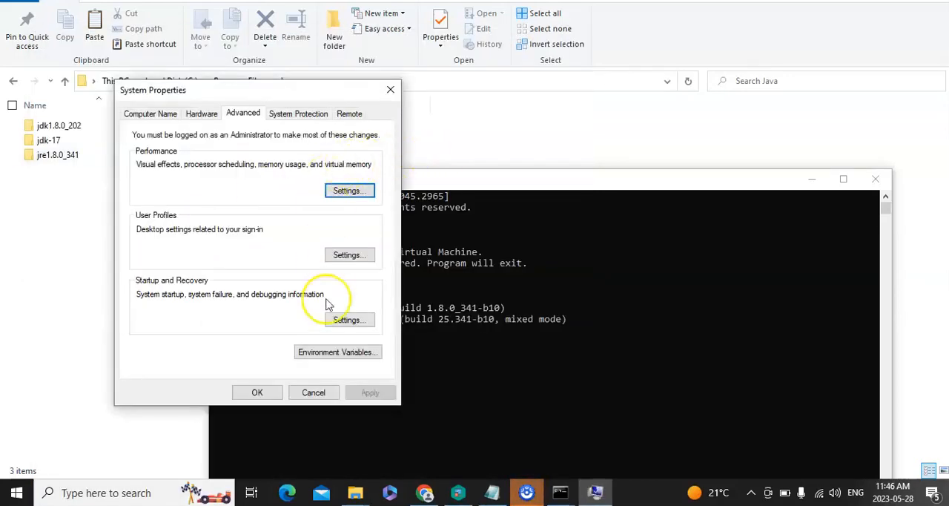
left_click(336, 352)
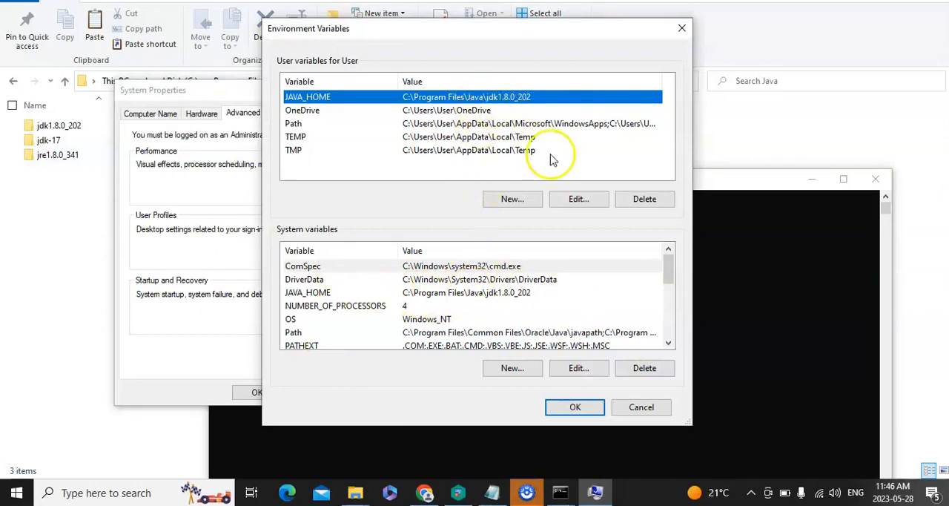
Set the user variable JAVA_HOME to C:\Program Files\Java\jdk-17, copying the path from the jdk-17 folder in File Explorer
left_click(586, 208)
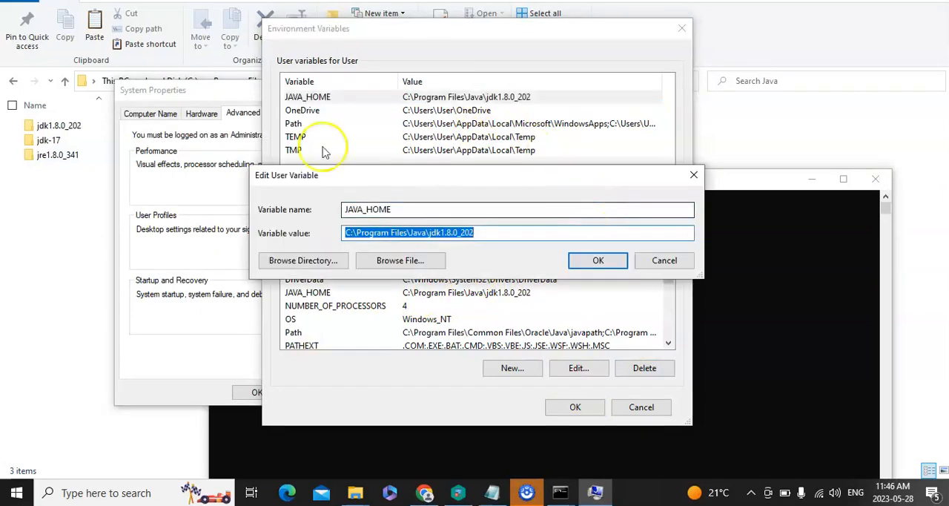
left_click(107, 81)
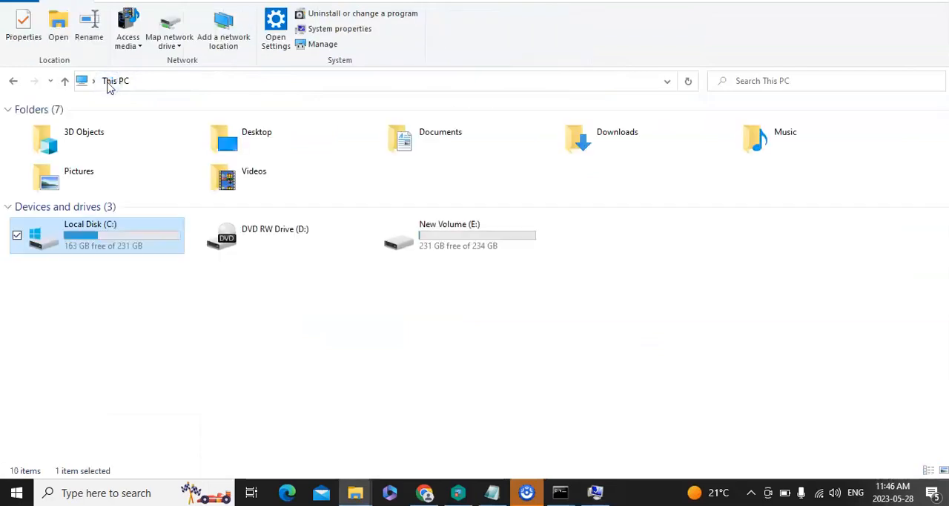
double_click(127, 246)
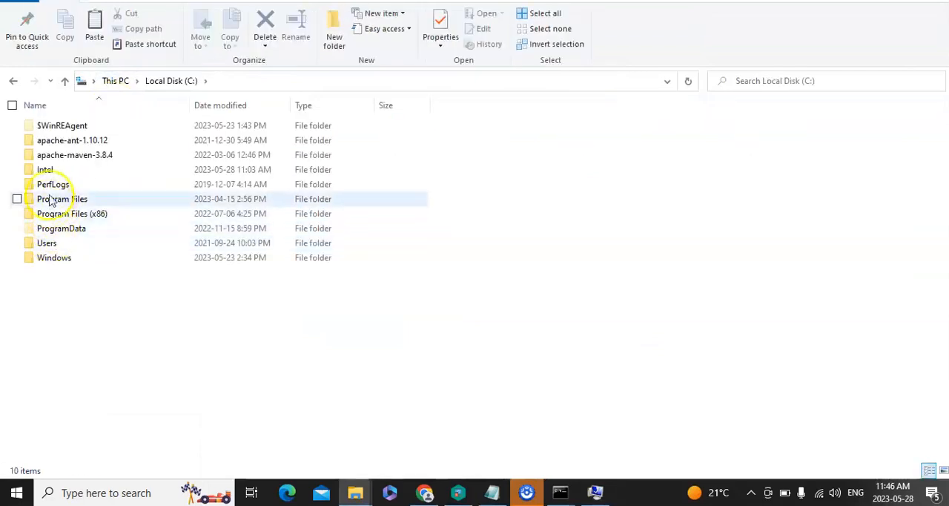
double_click(57, 200)
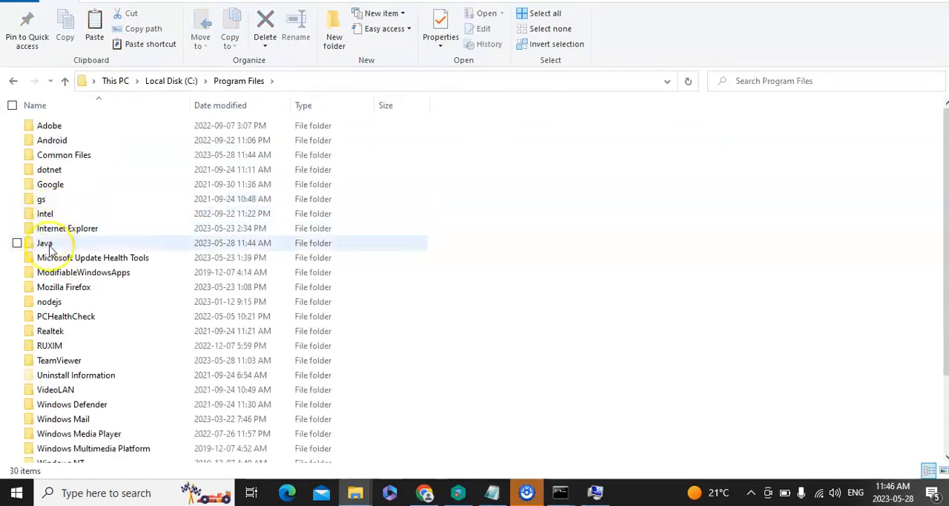
double_click(46, 244)
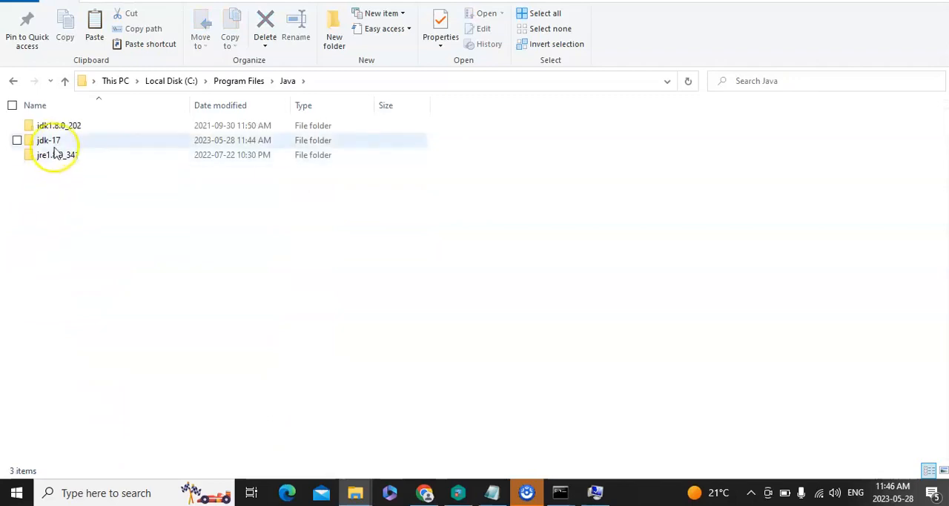
double_click(54, 146)
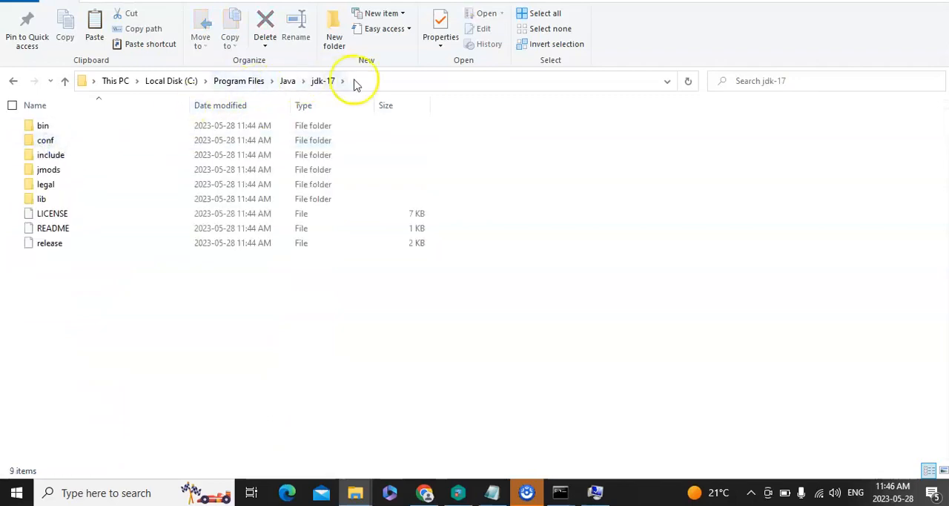
left_click(363, 80)
key("ctrl+c")
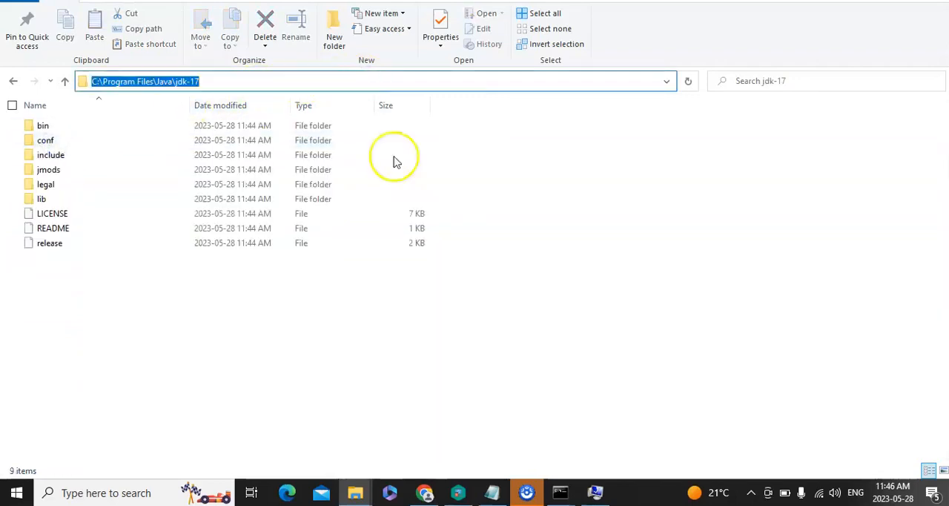
left_click(595, 493)
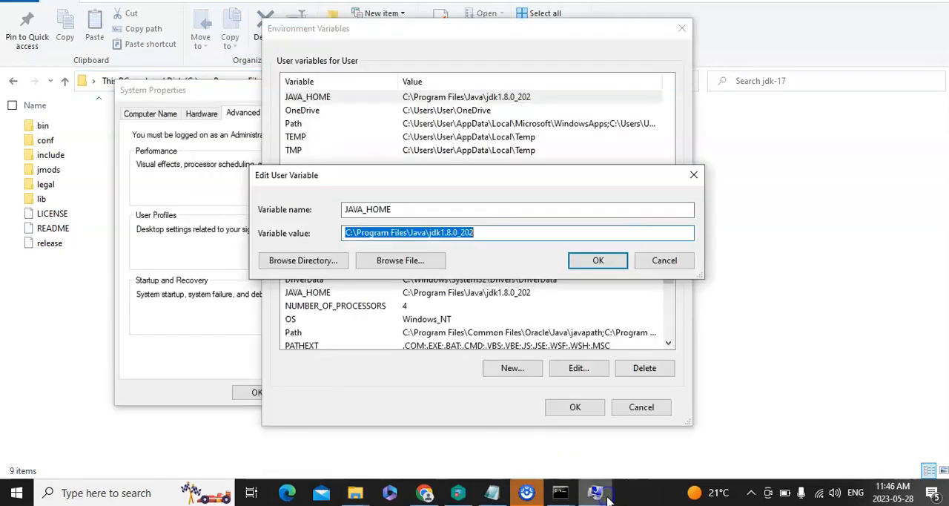
key("ctrl+v")
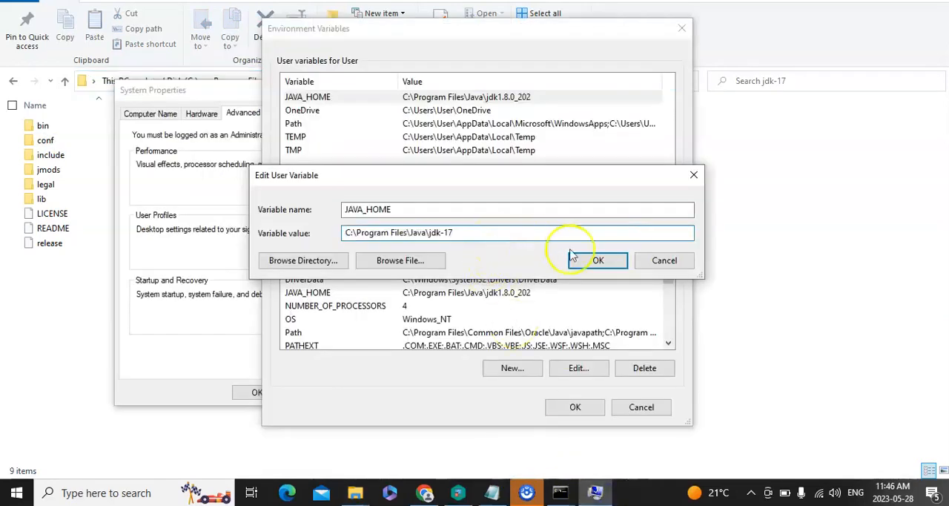
left_click(605, 260)
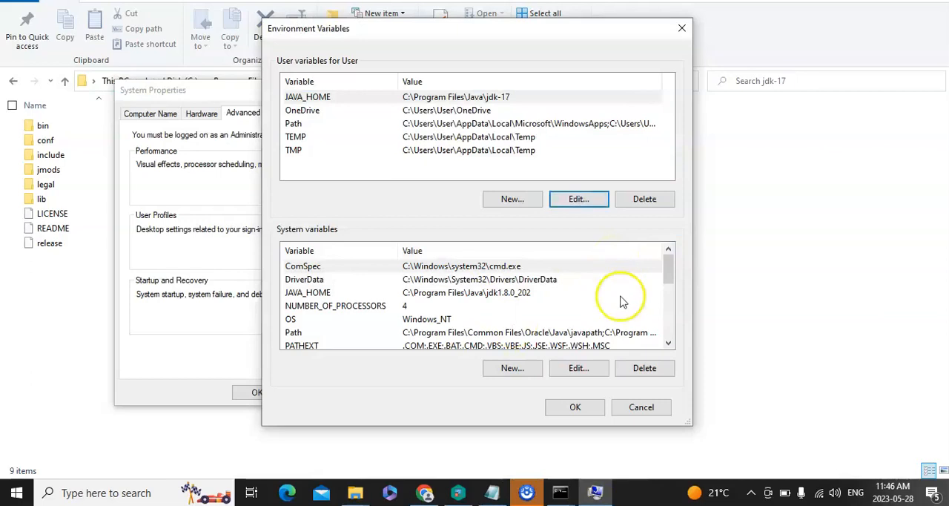
Open the system Path variable, review its Java entries, and close its editor
left_click(615, 333)
left_click(586, 368)
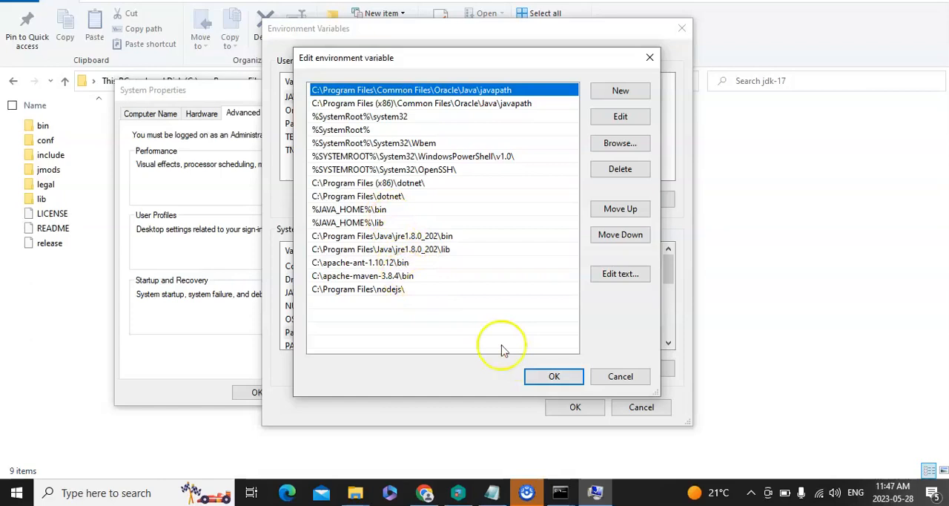
left_click(555, 376)
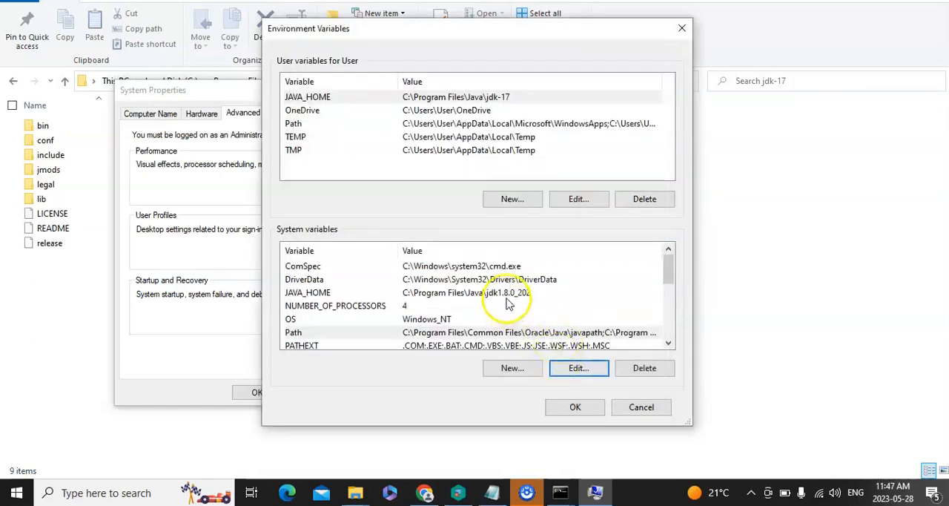
Set the system variable JAVA_HOME to C:\Program Files\Java\jdk-17
left_click(509, 297)
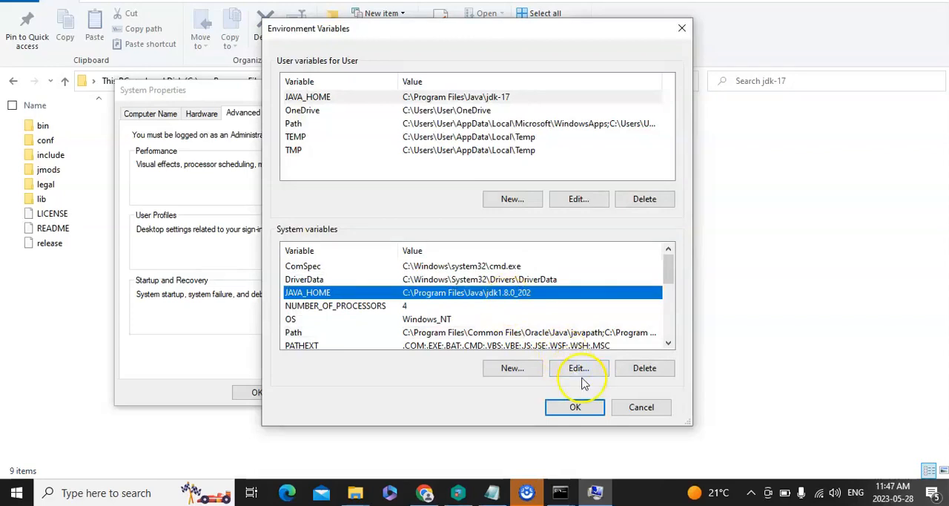
left_click(578, 368)
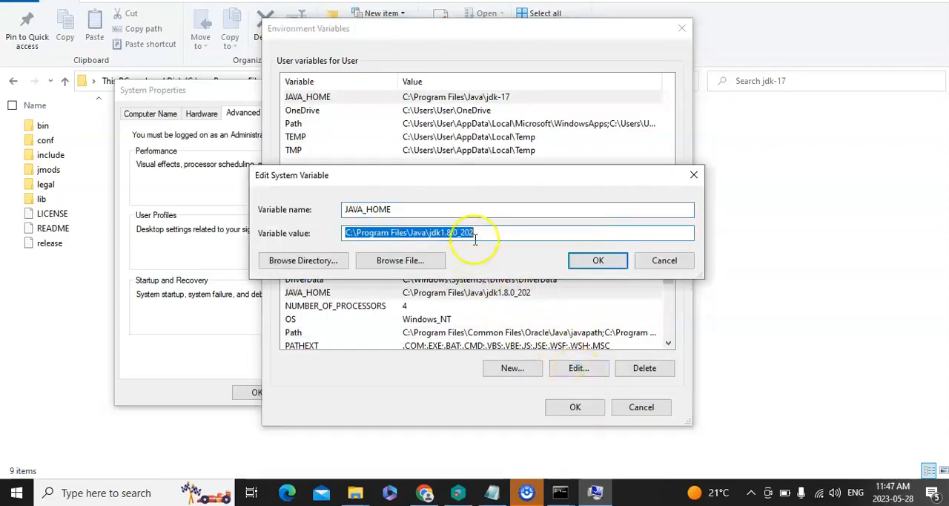
key("ctrl+v")
left_click(597, 263)
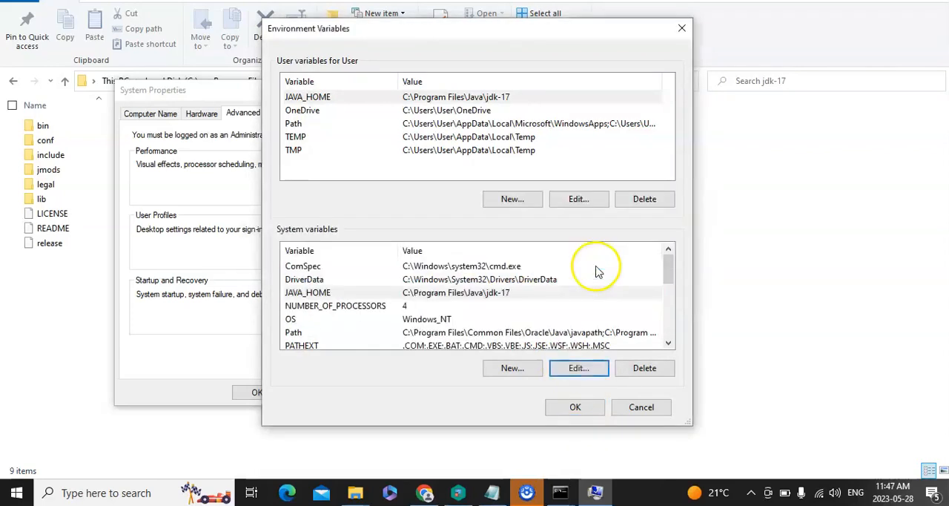
Confirm the environment variable changes, close System Properties, and close the open Command Prompt windows
left_click(573, 406)
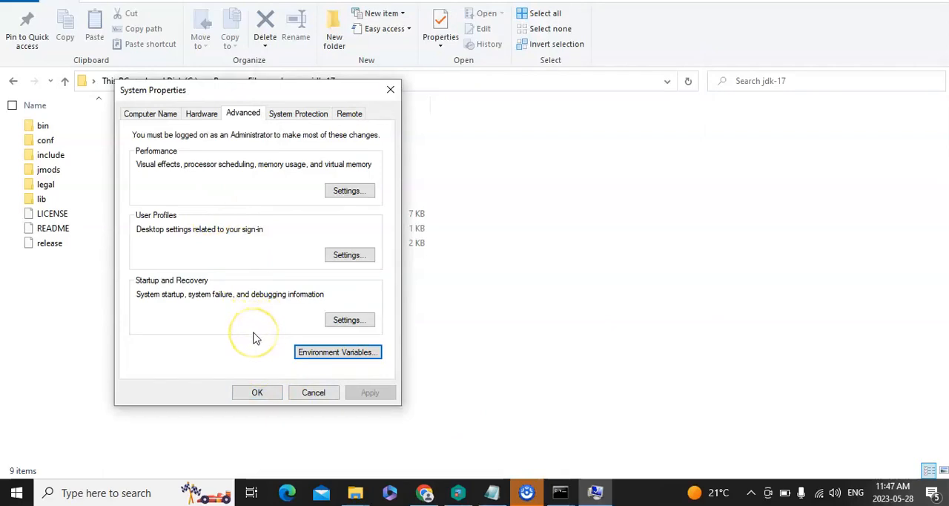
left_click(250, 392)
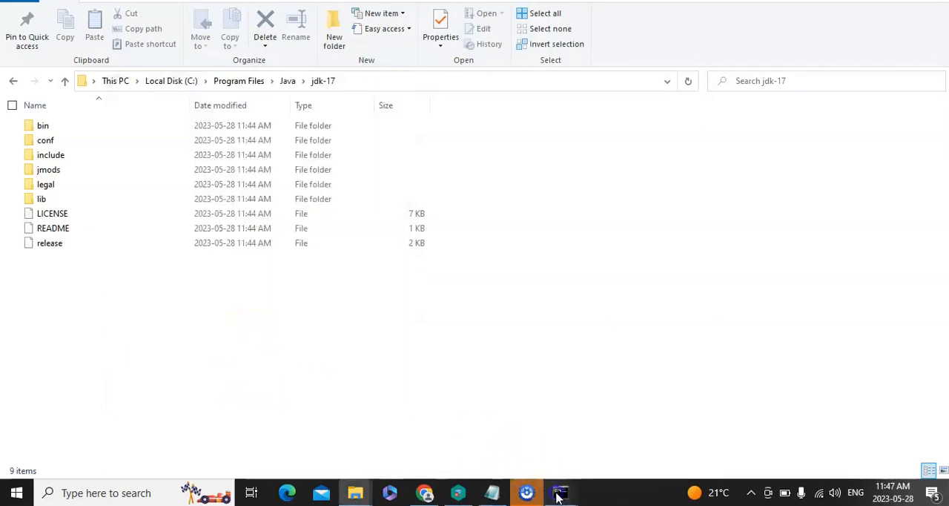
mouse_move(564, 473)
left_click(549, 394)
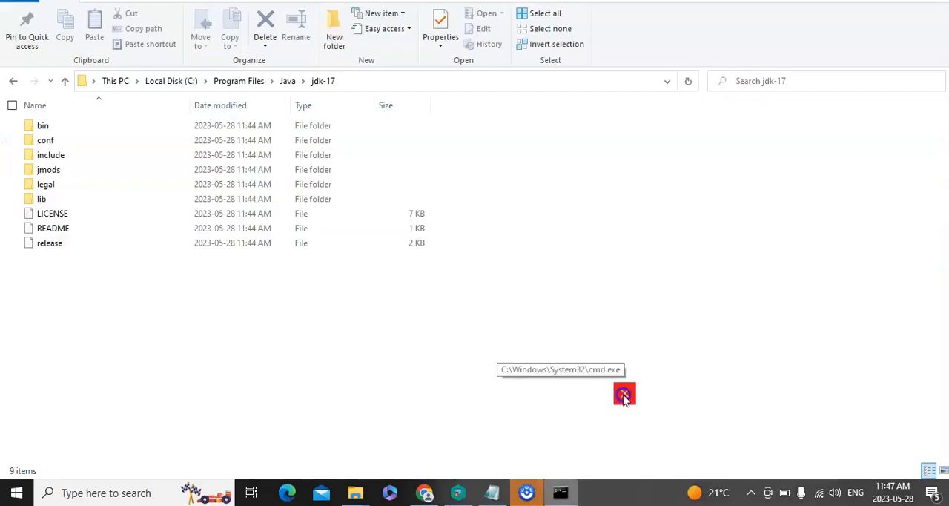
left_click(625, 394)
Open a fresh Command Prompt through Windows search and check the installed Java version with java -version
left_click(144, 492)
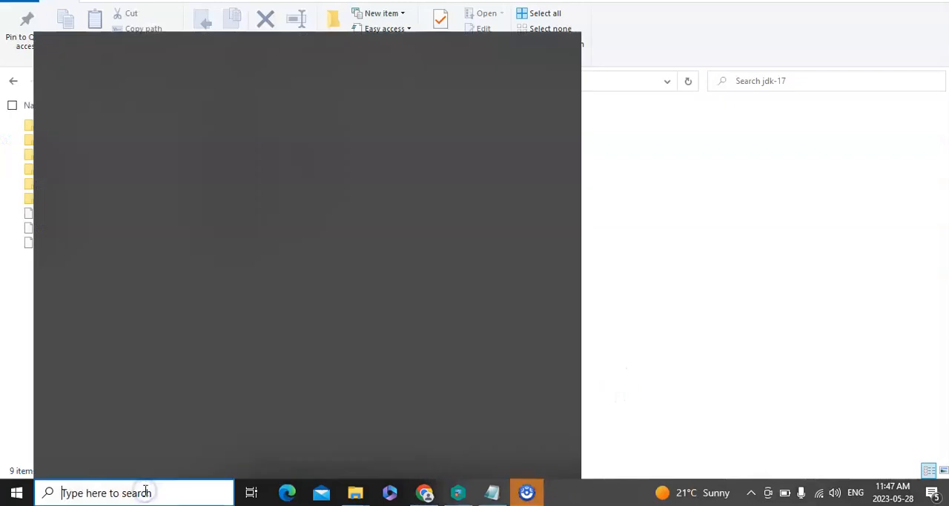
type("cmd")
key("Return")
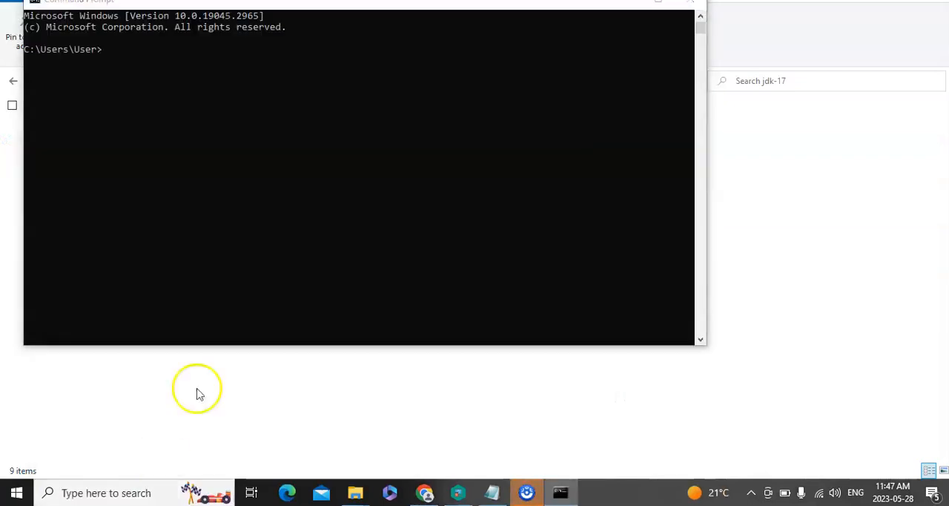
left_click(212, 123)
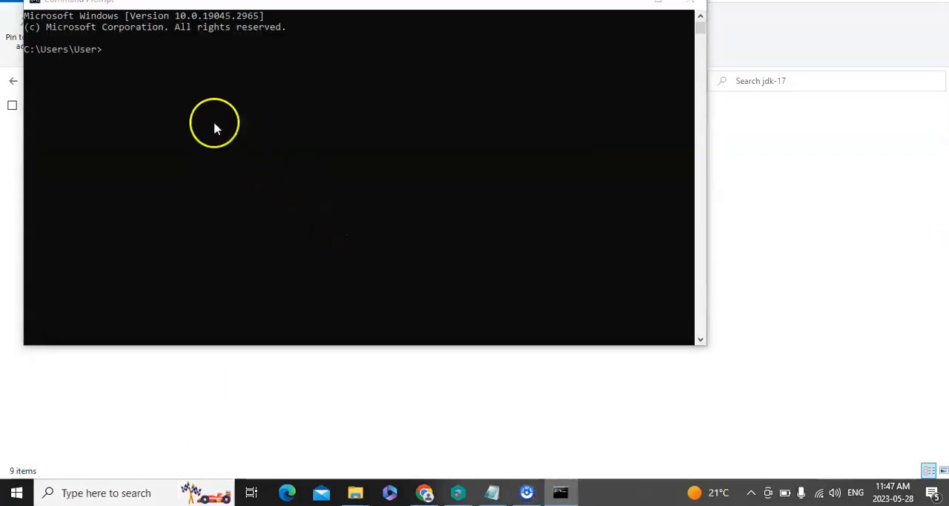
type("java -")
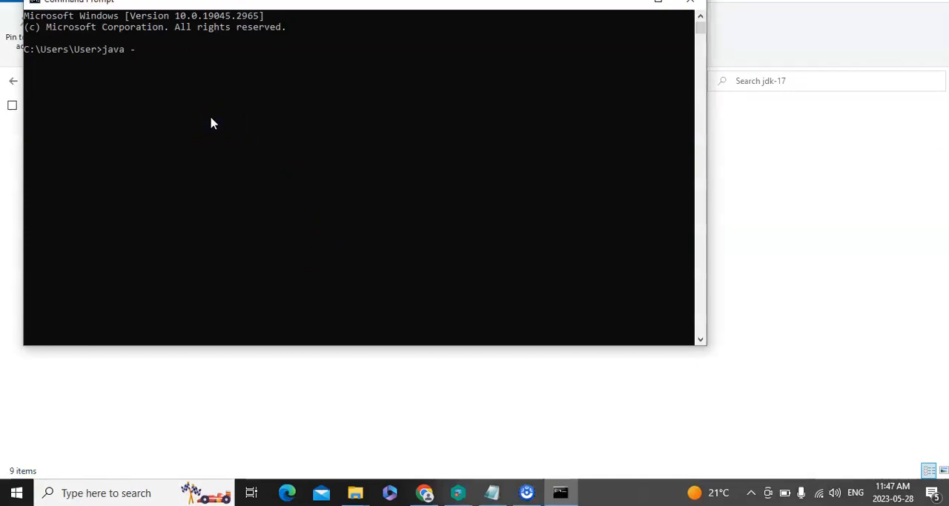
type("version")
key("Return")
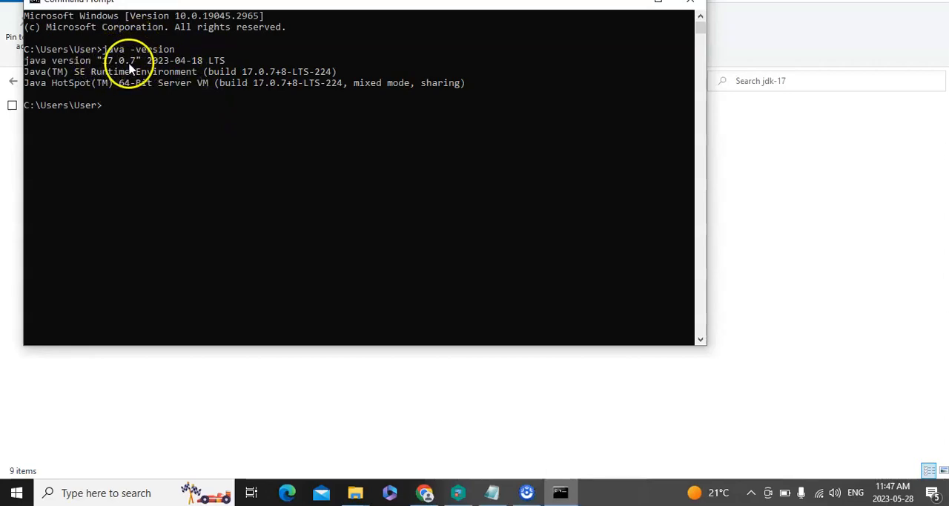
Browse to the E:\Jenkins folder in File Explorer and launch a command prompt from that location
left_click(821, 310)
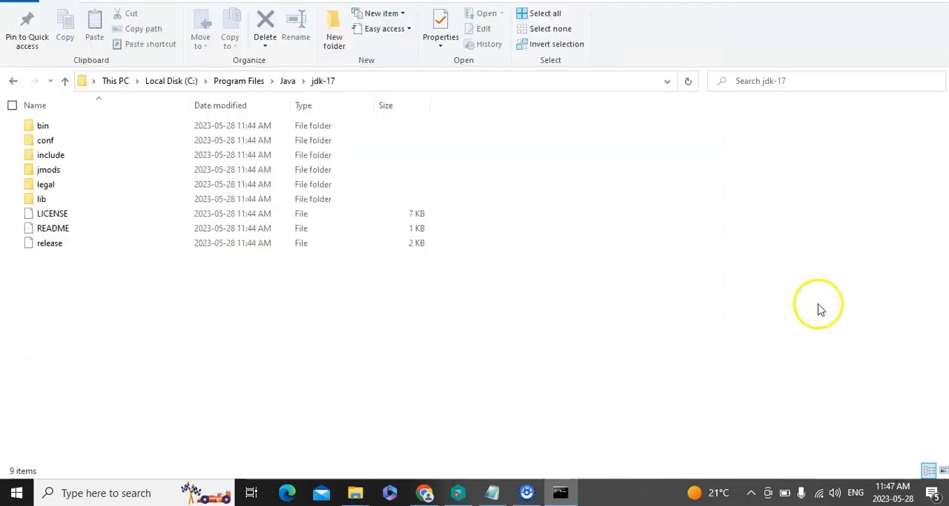
left_click(192, 81)
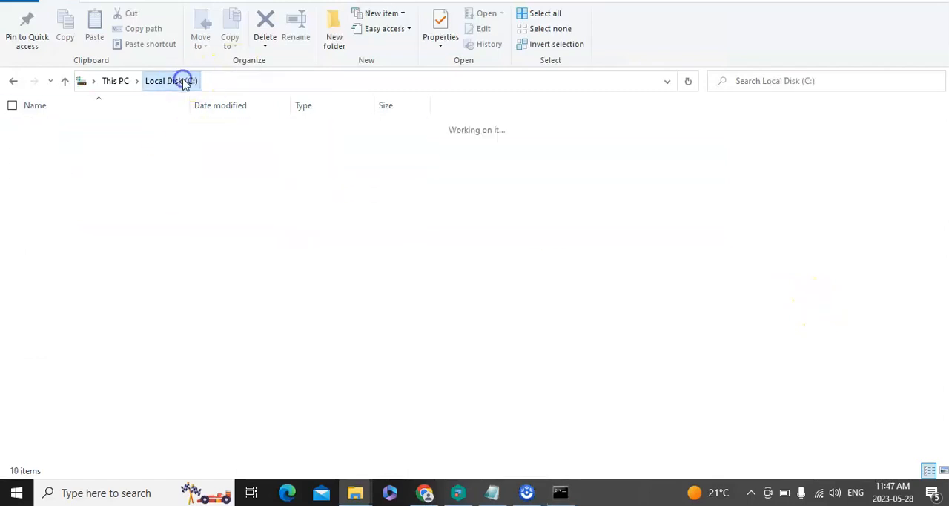
left_click(130, 83)
double_click(431, 234)
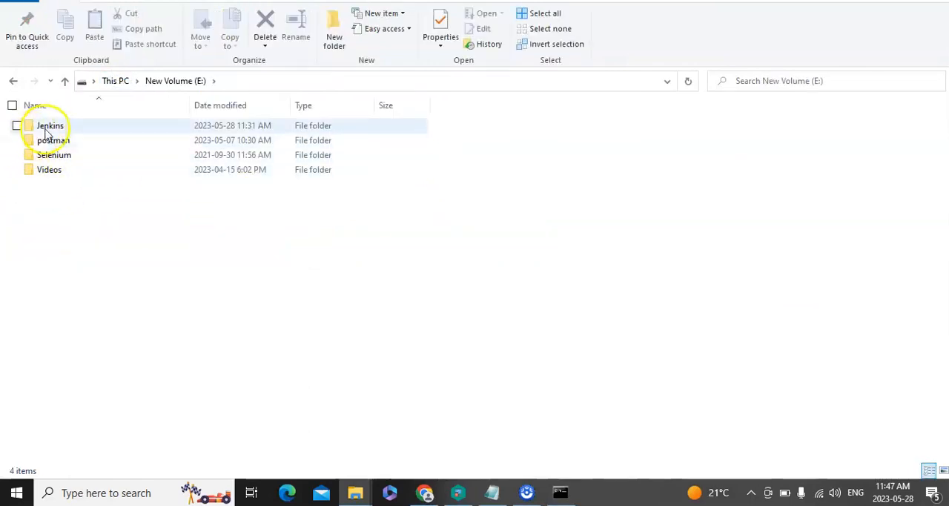
left_click(46, 130)
double_click(46, 131)
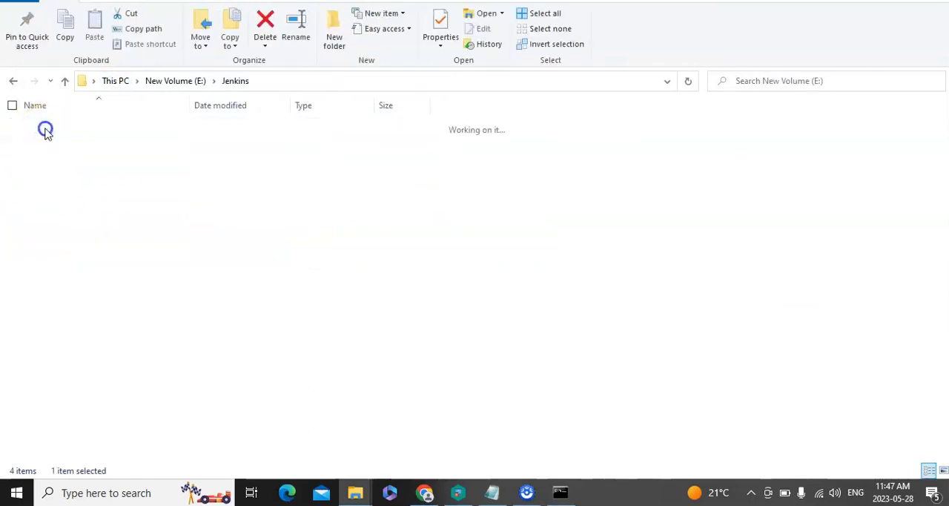
left_click(277, 78)
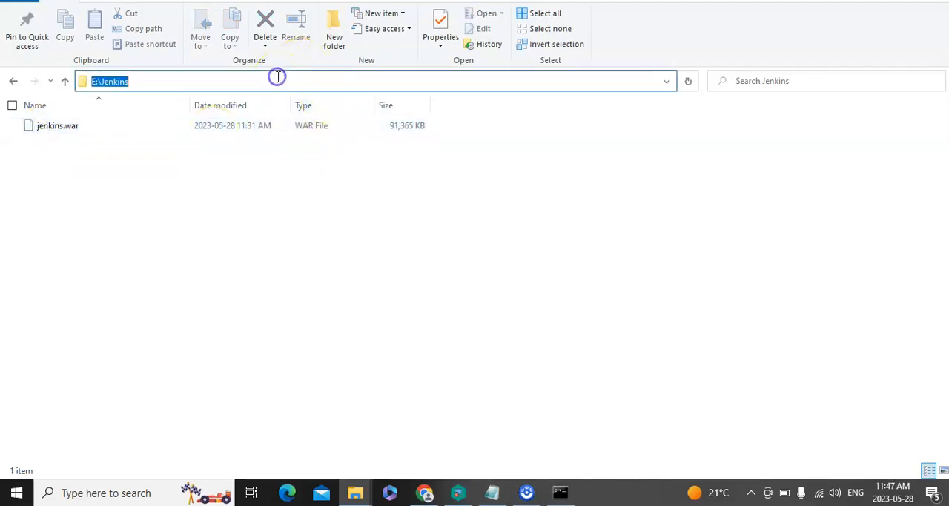
type("cmd")
key("Return")
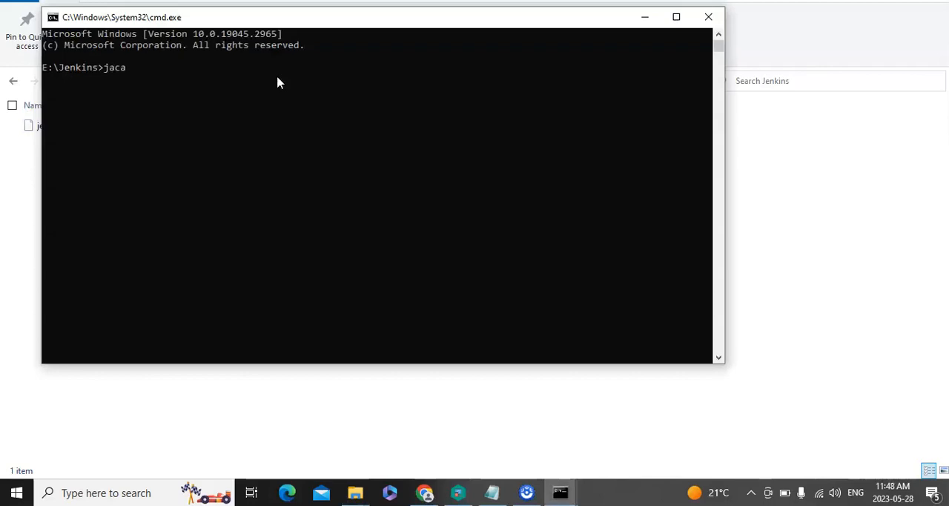
Run java -jar jenkins.war and allow Java(TM) Platform SE binary through Windows Defender Firewall on public networks
type("java -jar jenkins.war")
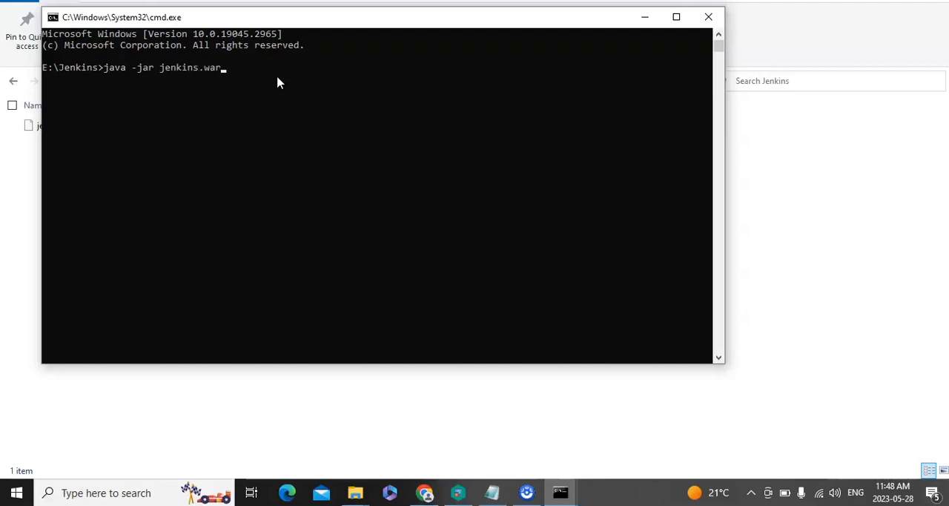
key("Return")
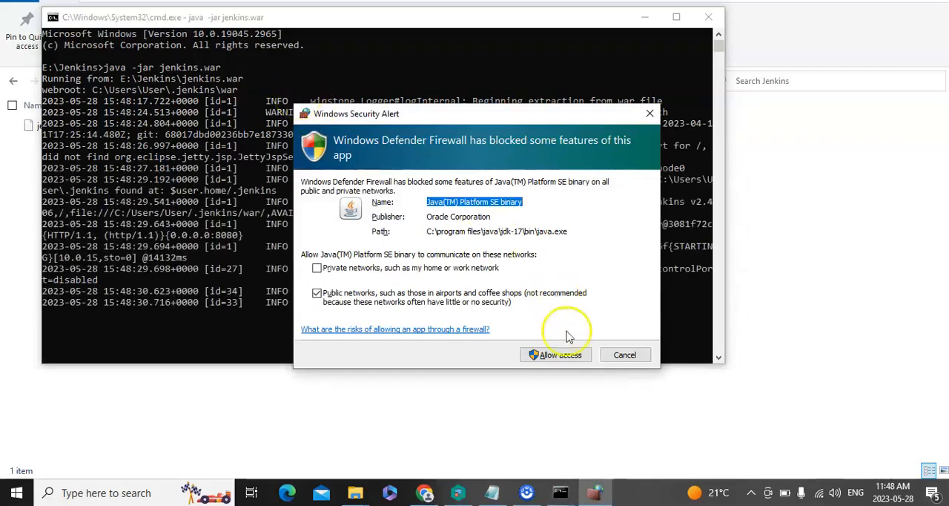
left_click(567, 354)
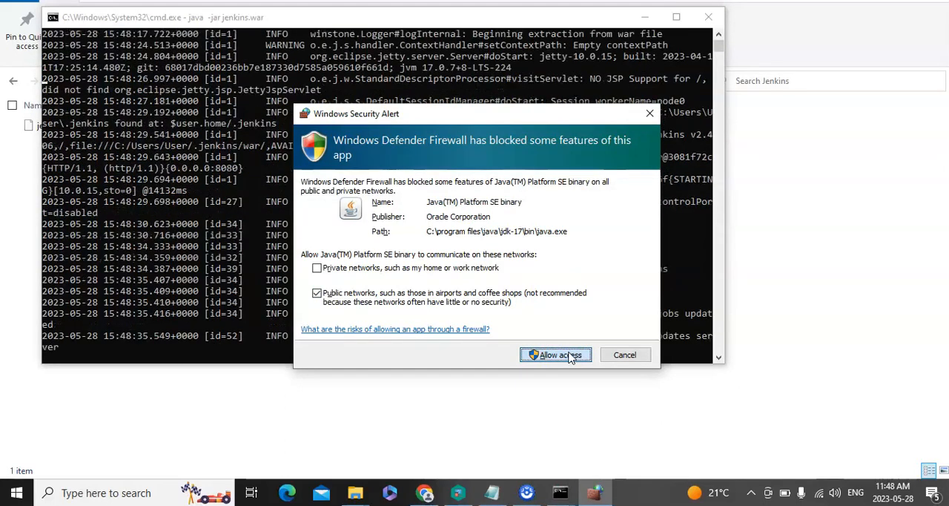
left_click(568, 355)
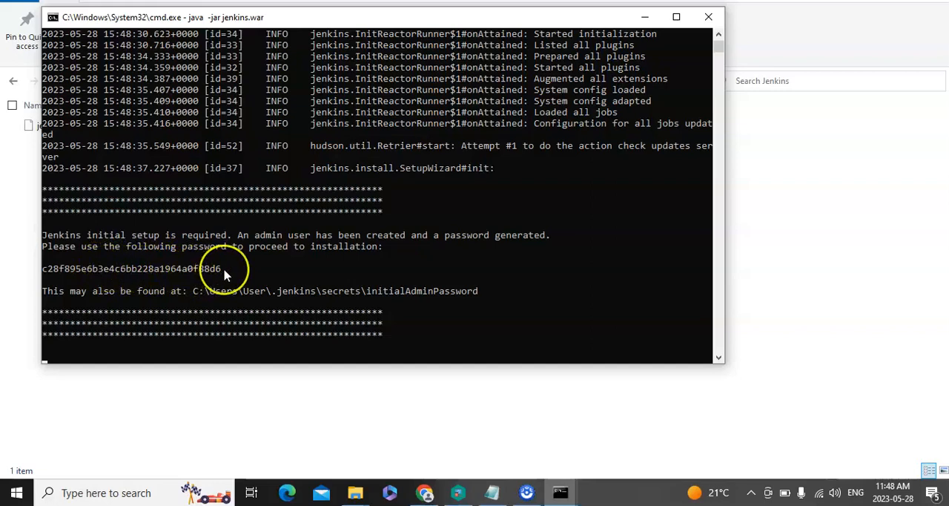
Select the generated admin password in the console, add an "Admin Password :" label in Notepad, and try to paste the password after it
left_click_drag(223, 268, 43, 269)
key("ctrl+c")
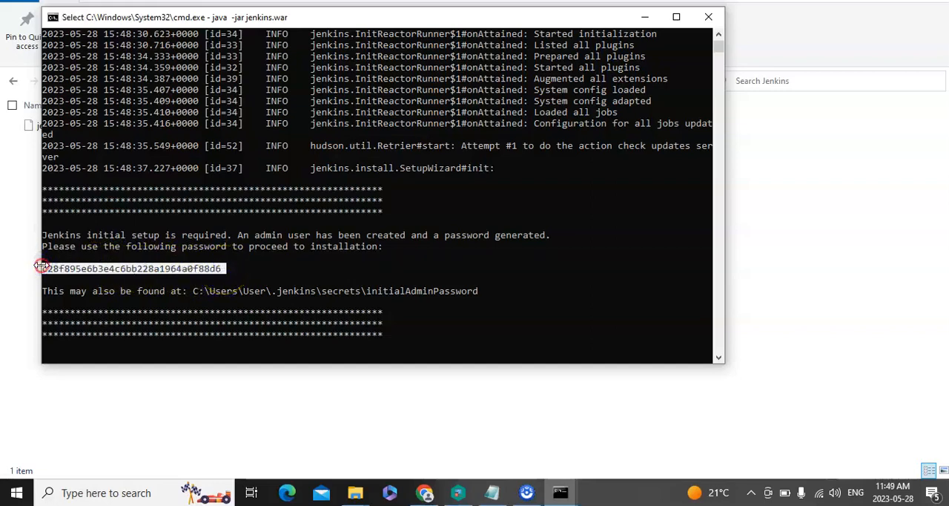
left_click(492, 492)
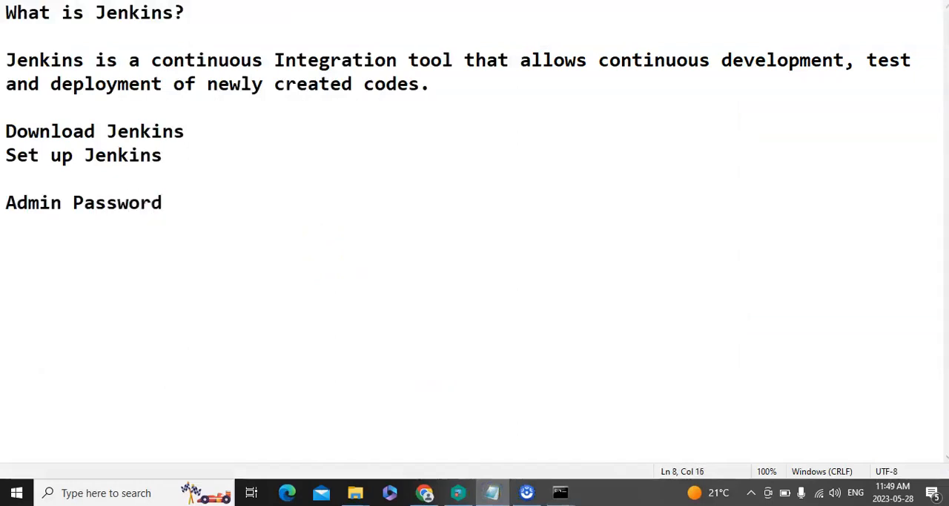
key("ctrl+v")
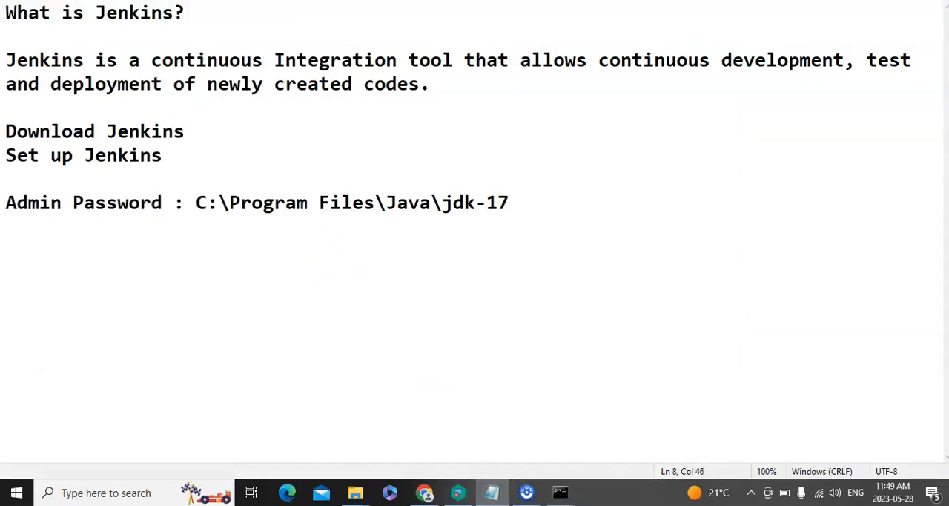
Delete the wrongly pasted path C:\Program Files\Java\jdk-17 after "Admin Password :" in the Notepad notes
key("alt+Tab")
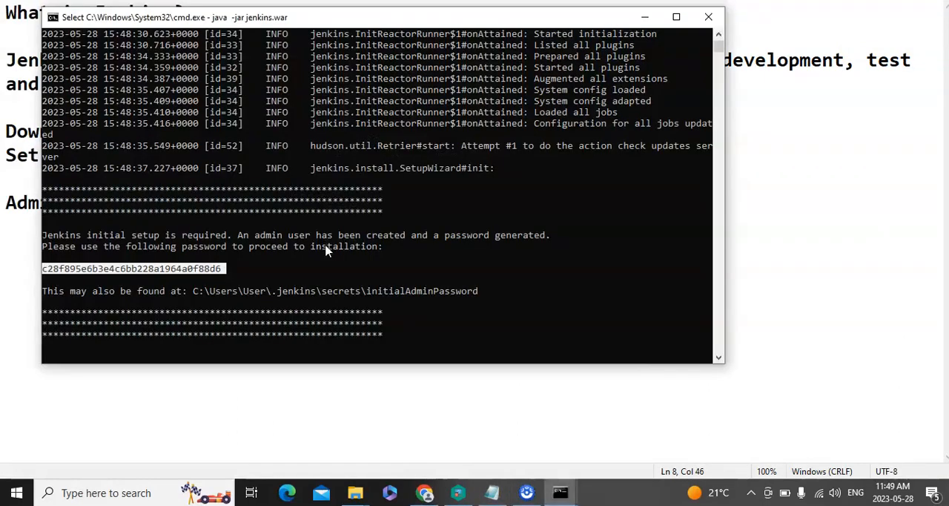
right_click(178, 269)
left_click(502, 496)
left_click(454, 279)
left_click_drag(511, 202, 199, 210)
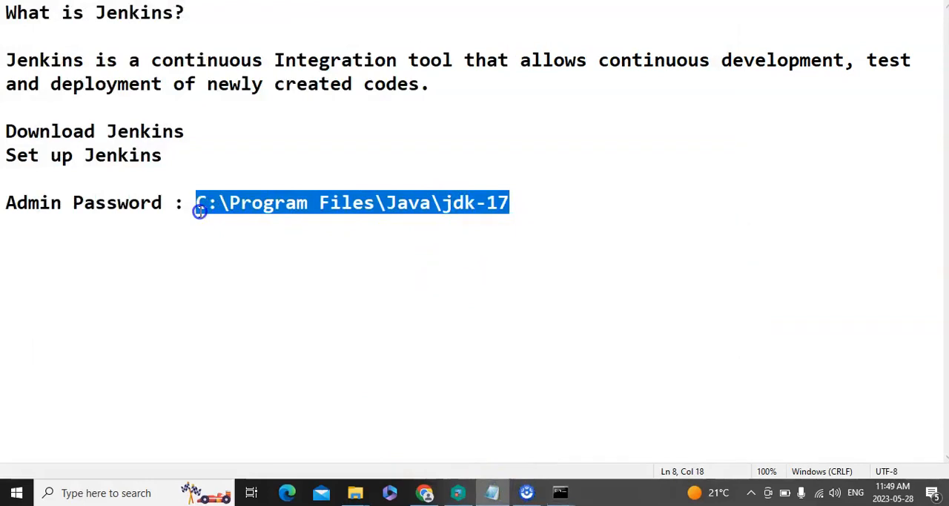
key("Right")
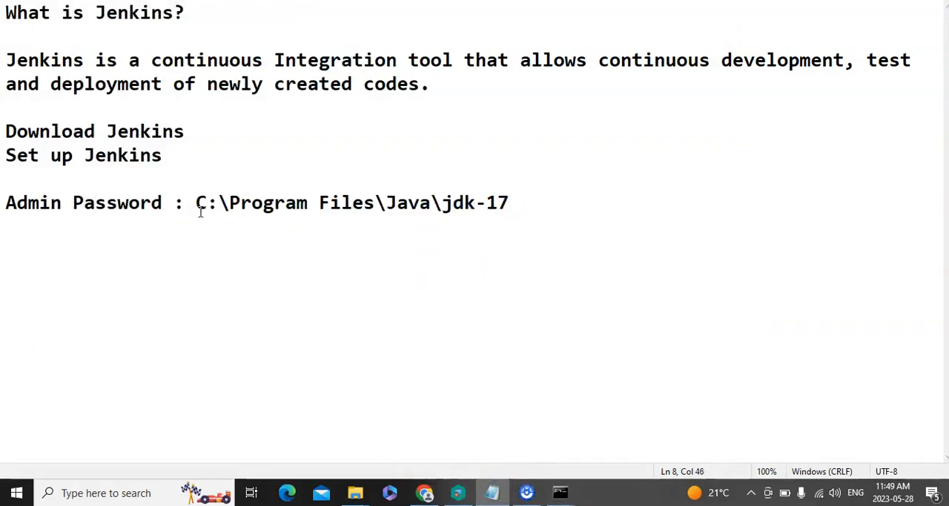
key("BackSpace")
key("BackSpace")
key("BackSpace")
key("BackSpace")
key("BackSpace")
key("BackSpace")
key("BackSpace")
key("BackSpace")
key("BackSpace")
key("BackSpace")
key("BackSpace")
key("BackSpace")
key("BackSpace")
key("BackSpace")
key("BackSpace")
key("BackSpace")
key("BackSpace")
key("BackSpace")
key("BackSpace")
key("BackSpace")
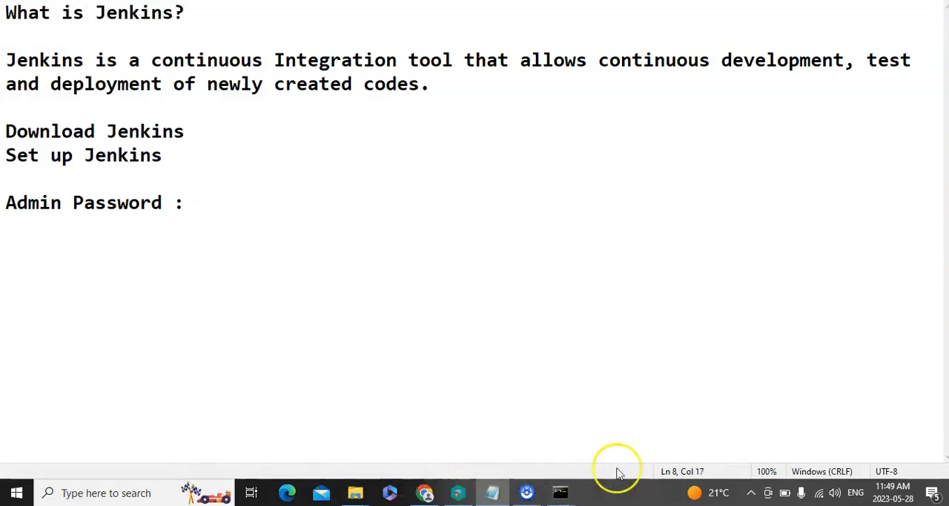
Copy the generated admin password from the Jenkins console into the Notepad notes and change its label to "Initial Admin Password"
left_click(560, 497)
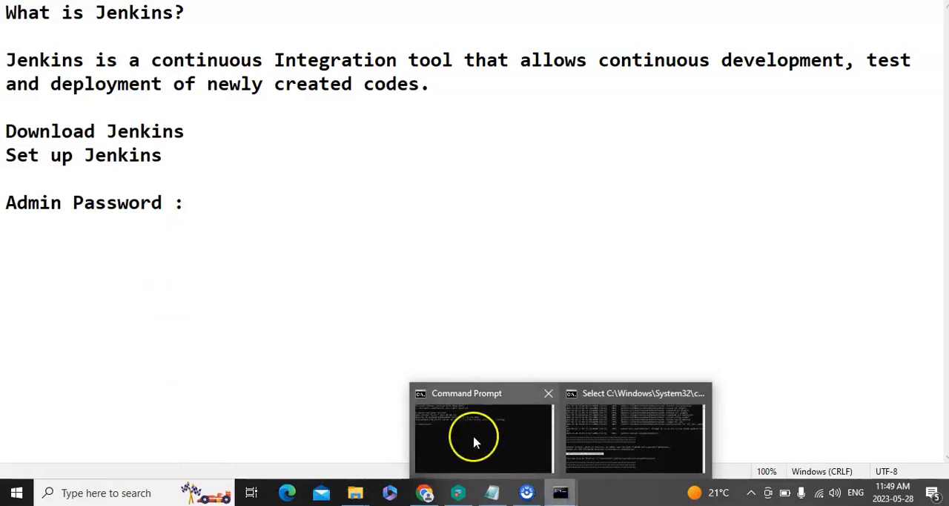
left_click(628, 444)
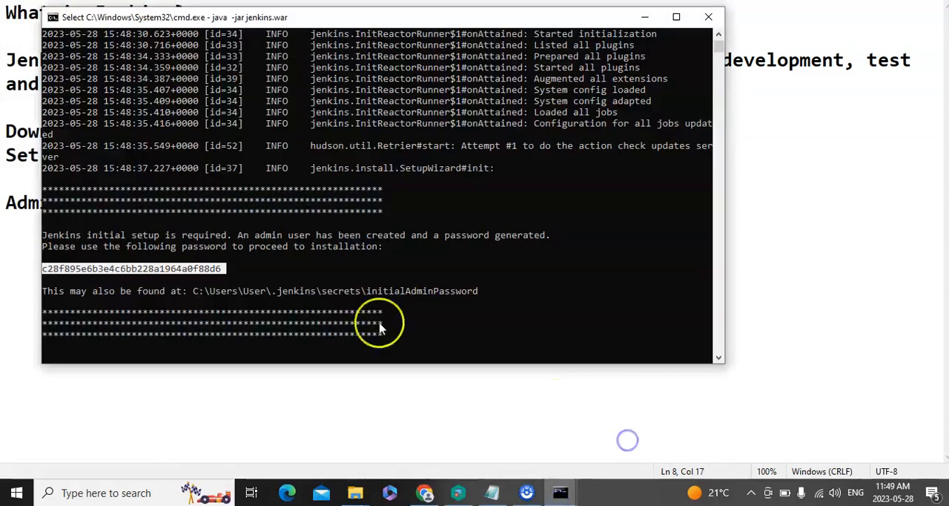
right_click(169, 271)
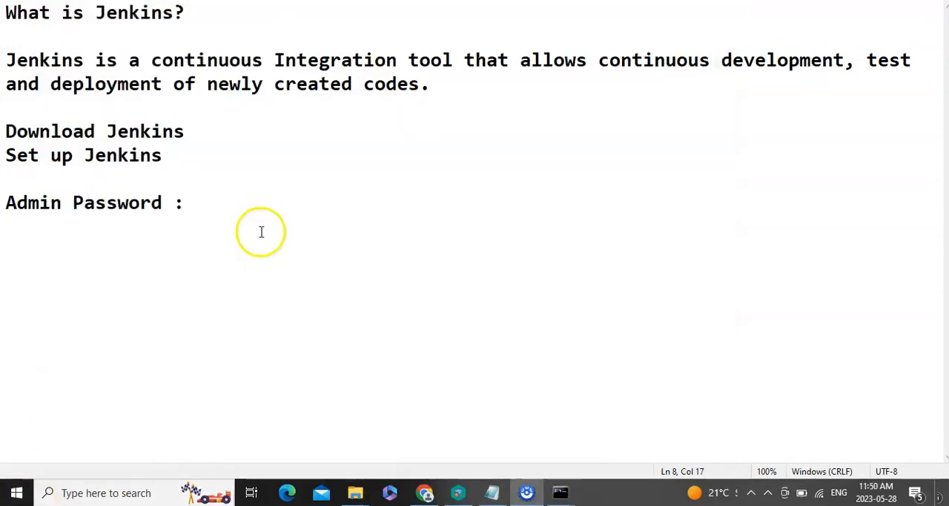
left_click(254, 215)
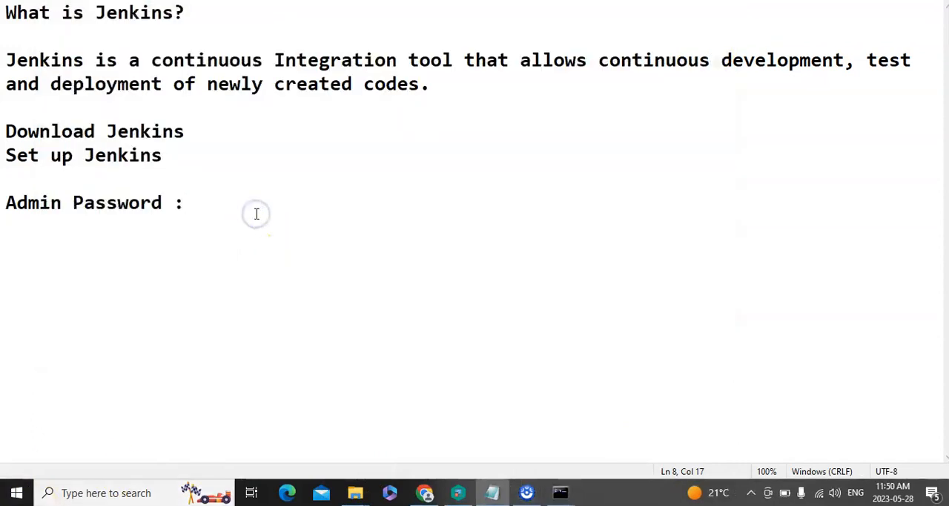
key("ctrl+v")
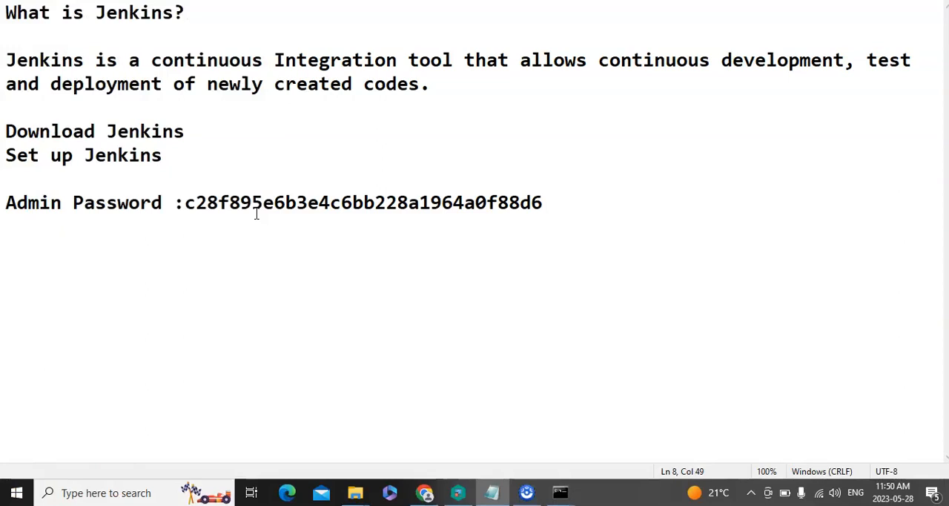
left_click(6, 202)
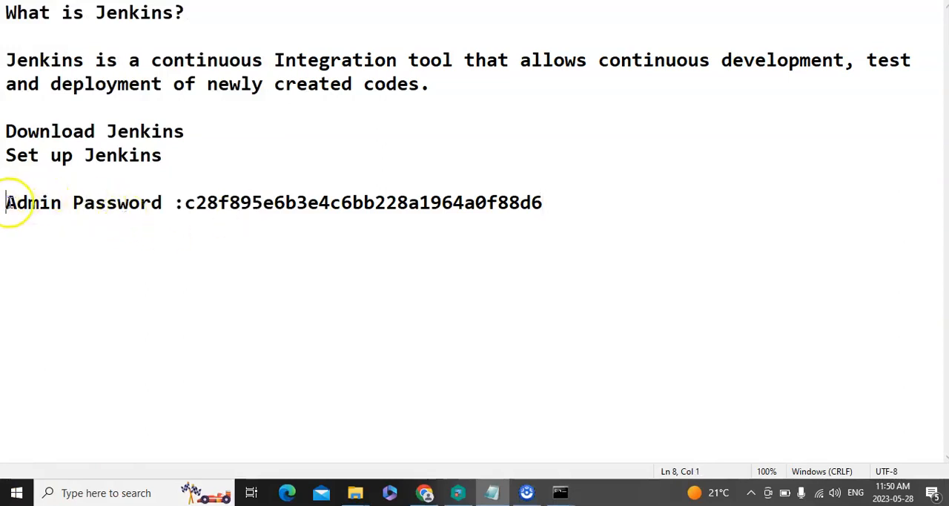
type("Initial")
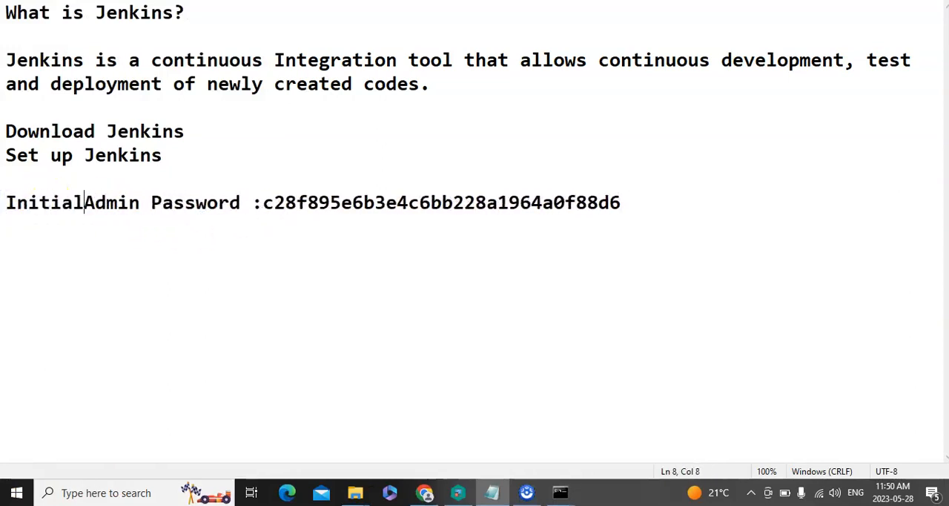
Switch to Chrome and look up "localhost: 8080" in a new tab
left_click(424, 493)
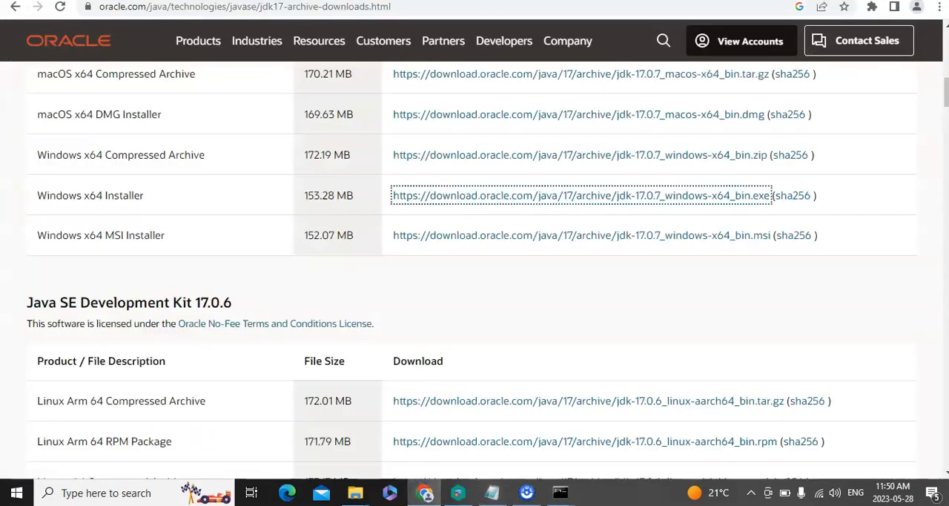
key("ctrl+t")
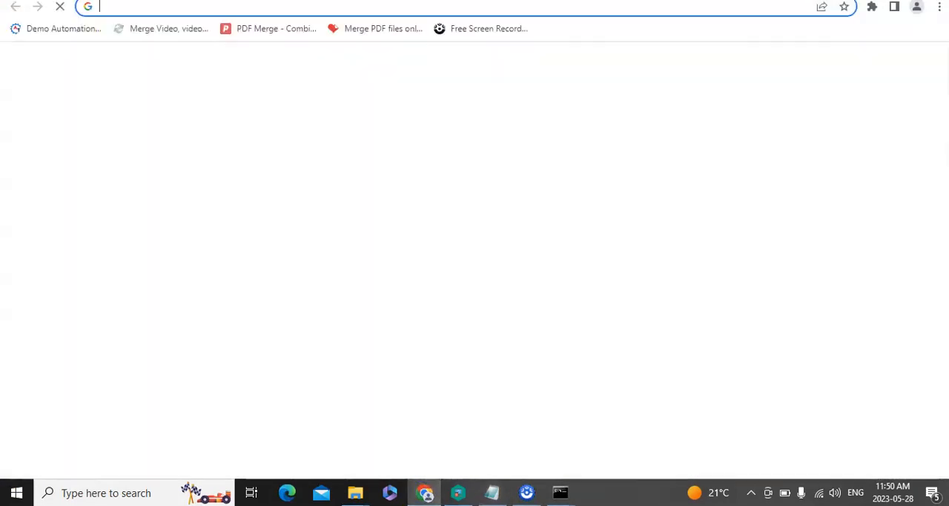
type("lo")
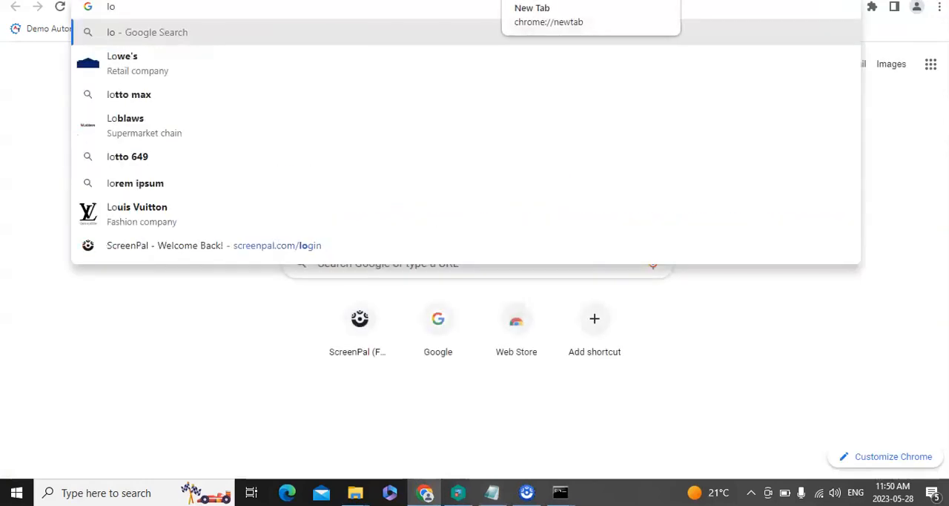
type("ca")
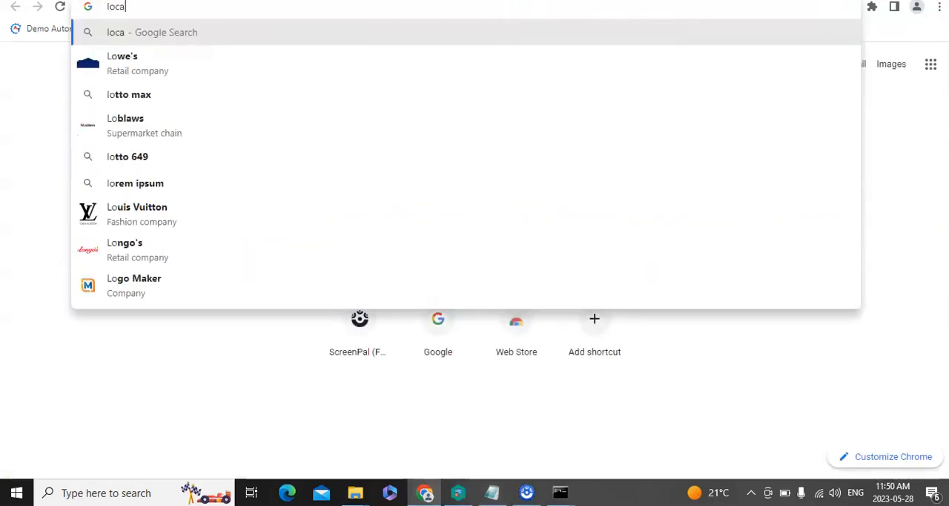
type("lhost")
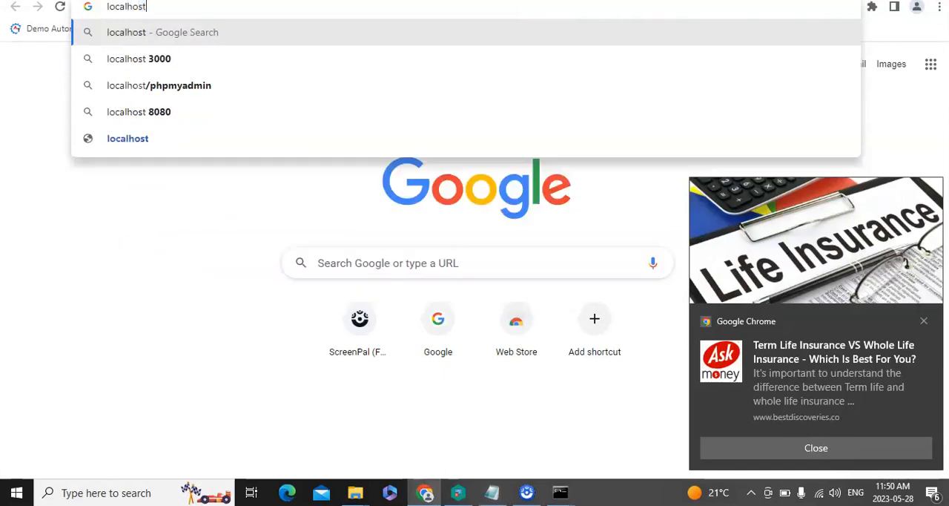
type(": 808")
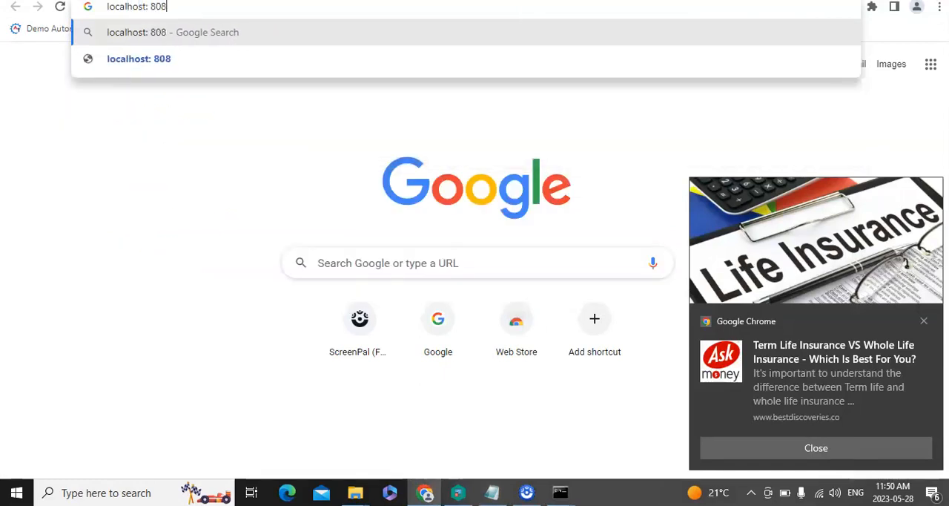
type("0")
key("Return")
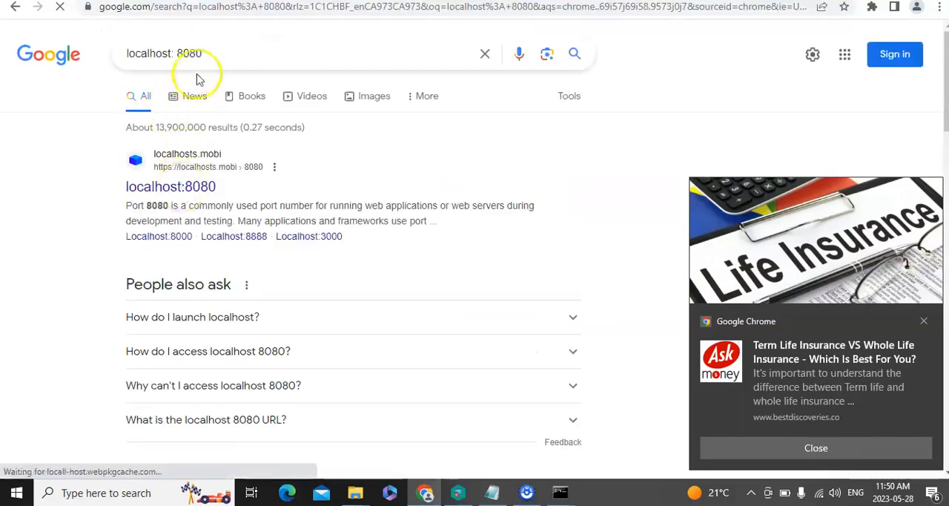
Copy localhost:8080 without the space from the Google search box and load it as the page address
left_click(180, 54)
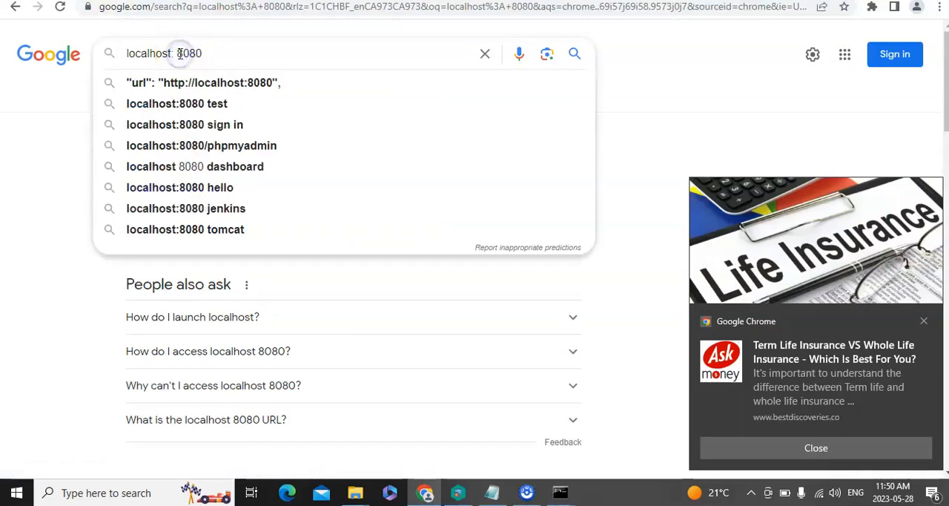
triple_click(179, 54)
key("ctrl+c")
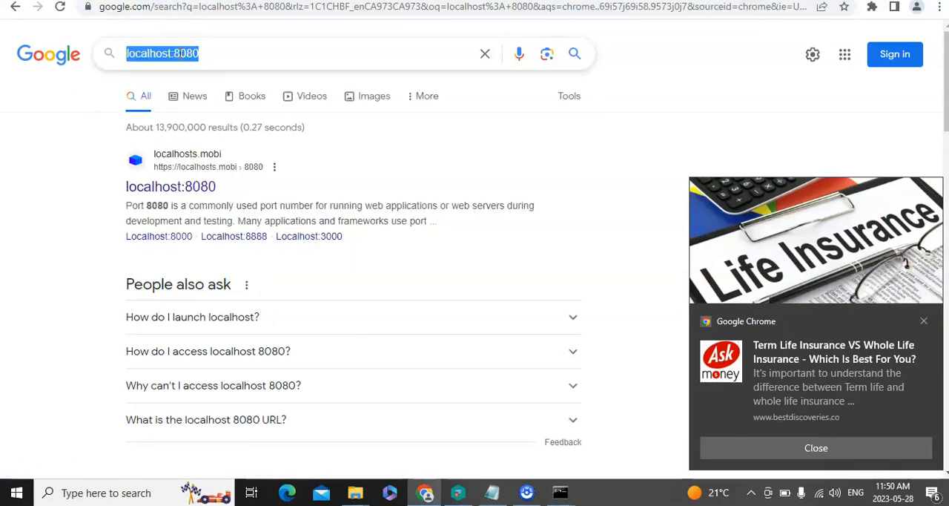
left_click(169, 7)
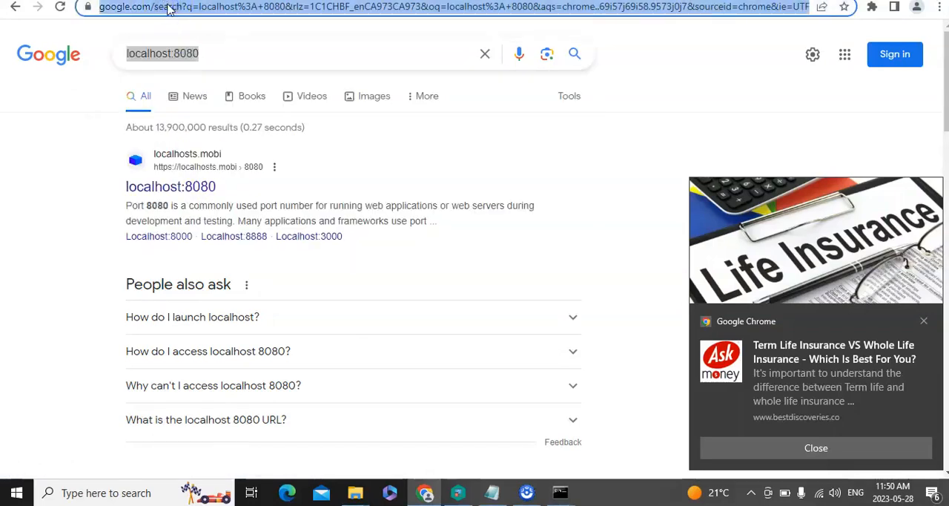
key("ctrl+v")
key("Return")
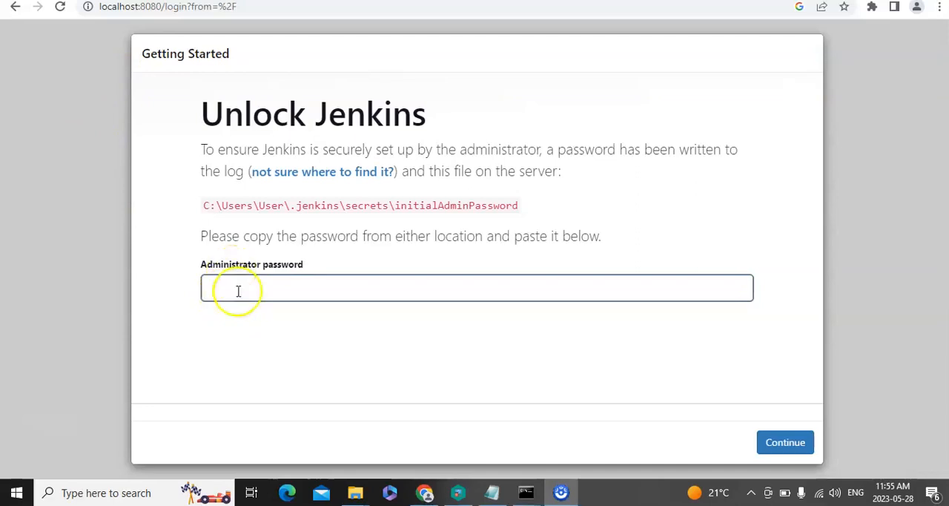
Copy the initial admin password from the Notepad notes into the Administrator password field in Chrome and unlock Jenkins
left_click(492, 494)
left_click(465, 203)
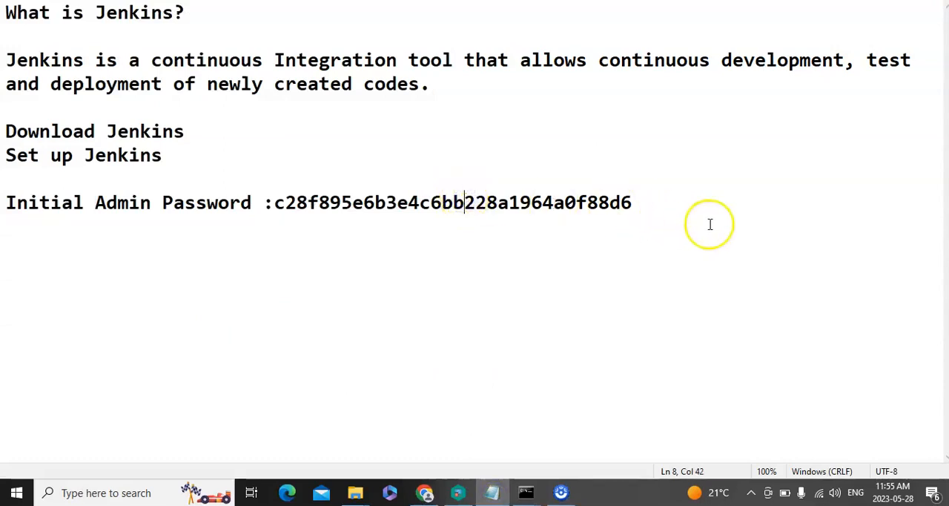
left_click_drag(645, 204, 278, 208)
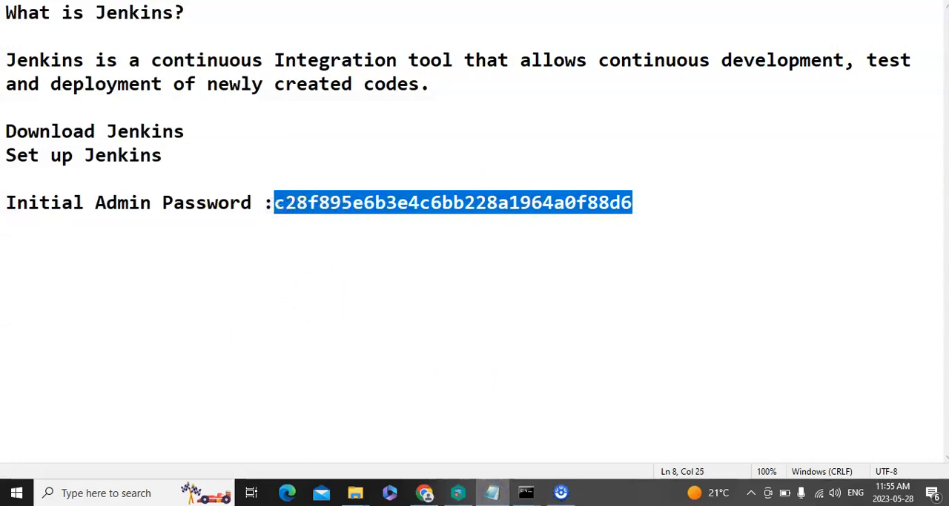
left_click(424, 494)
left_click(218, 279)
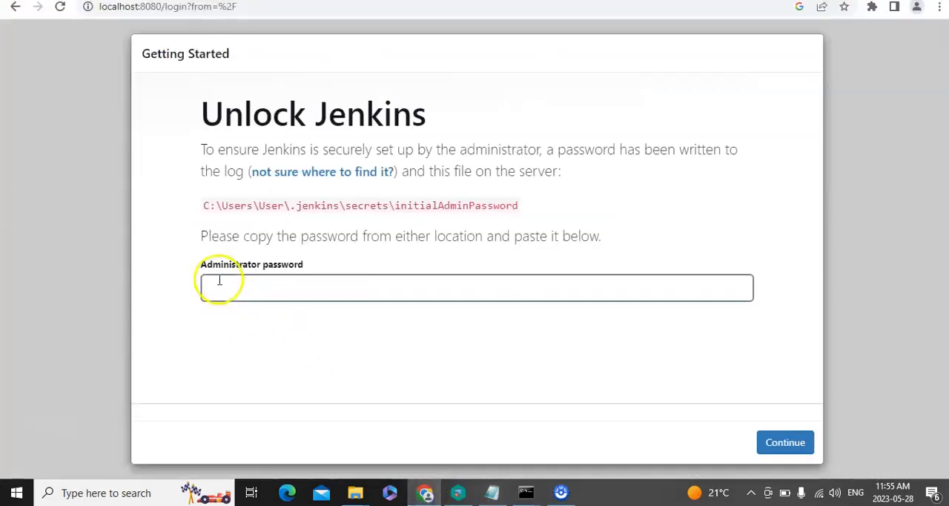
key("ctrl+v")
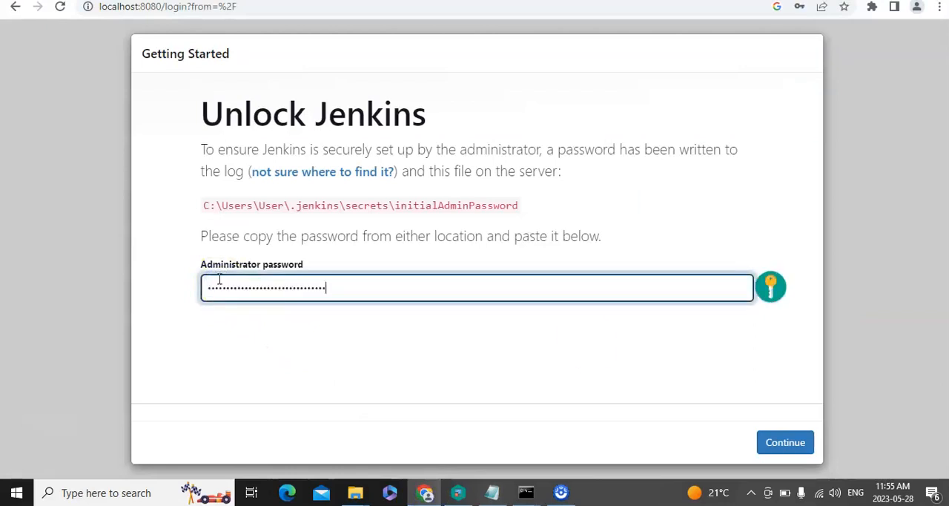
left_click(788, 441)
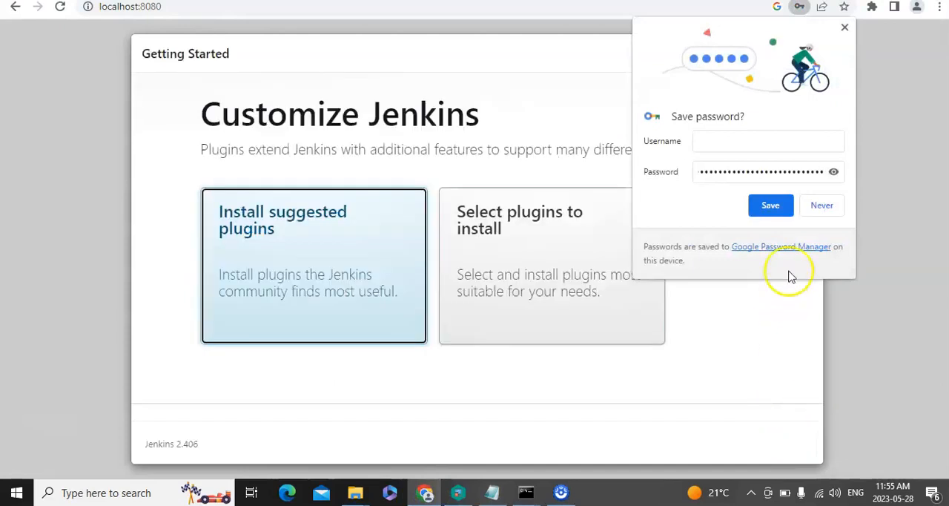
Decline saving the password in the browser and install the suggested Jenkins plugins
left_click(821, 207)
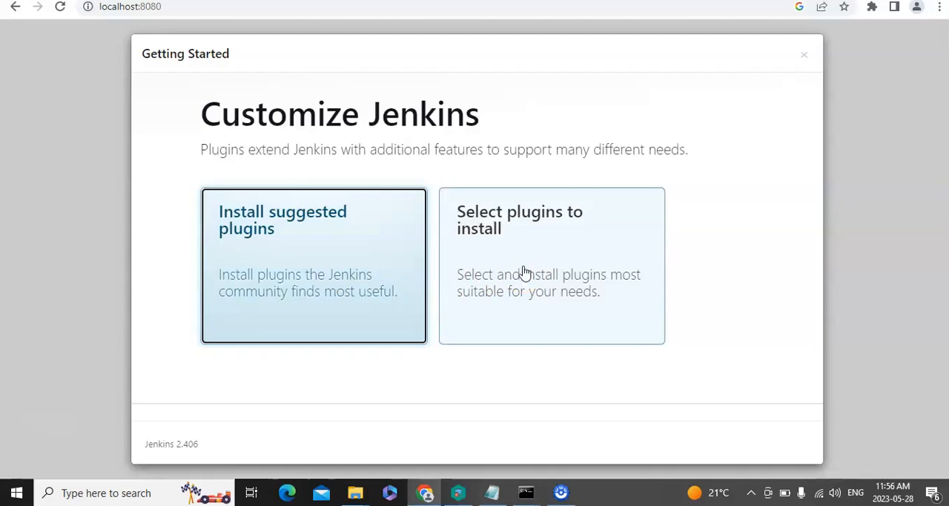
left_click(281, 265)
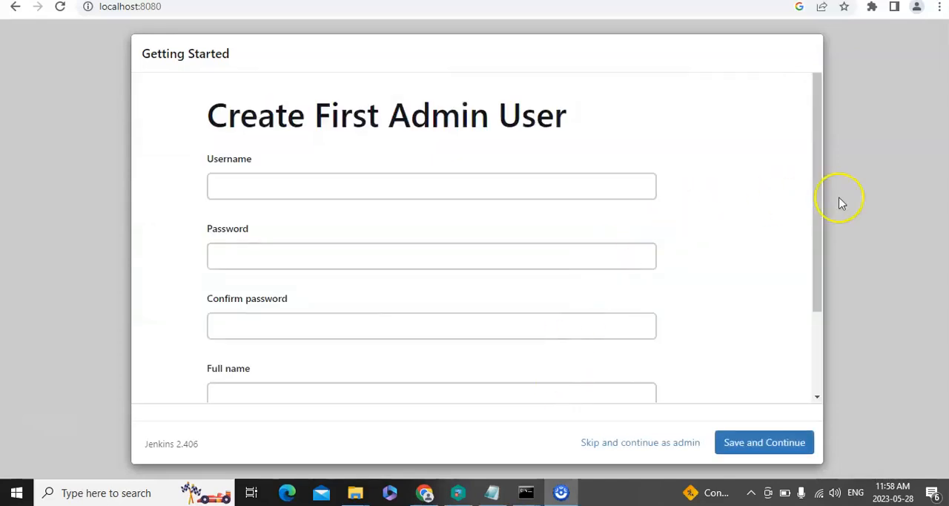
Set the first admin user's username to EasyWay2Automation, then enter and confirm the account password
mouse_move(822, 198)
left_mouse_down()
mouse_move(824, 295)
mouse_move(829, 184)
left_mouse_up()
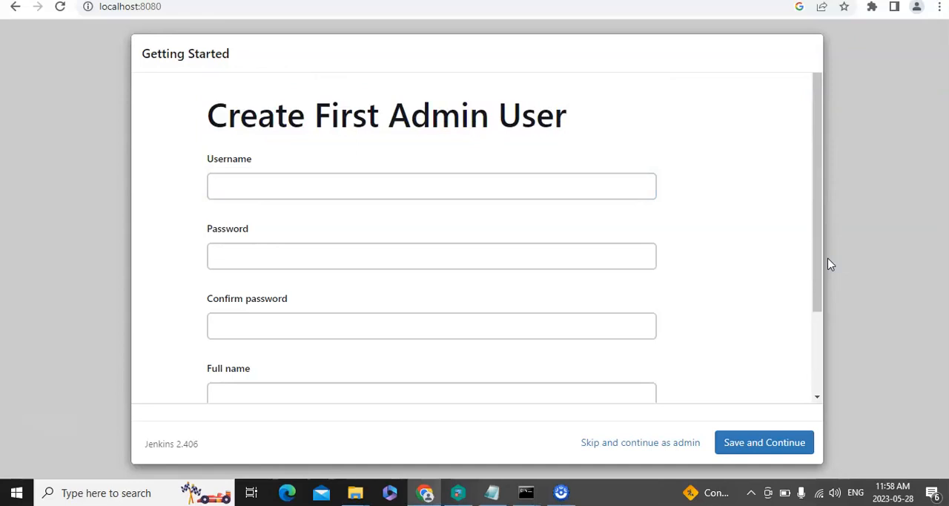
left_click(246, 183)
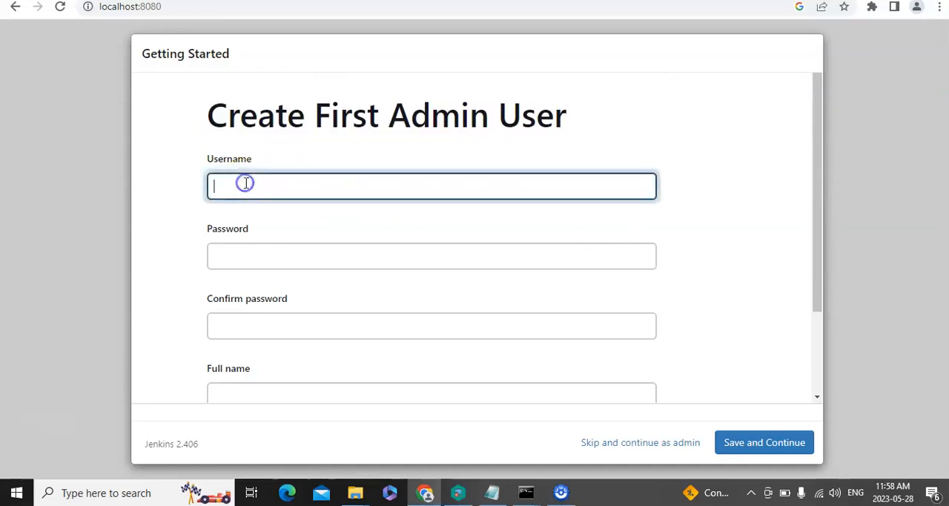
type("Easy")
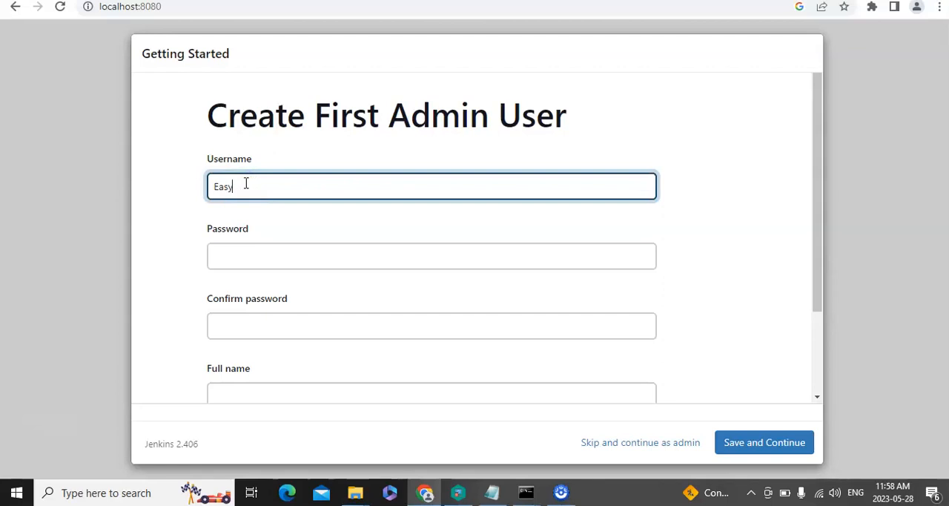
type("Way2Automation")
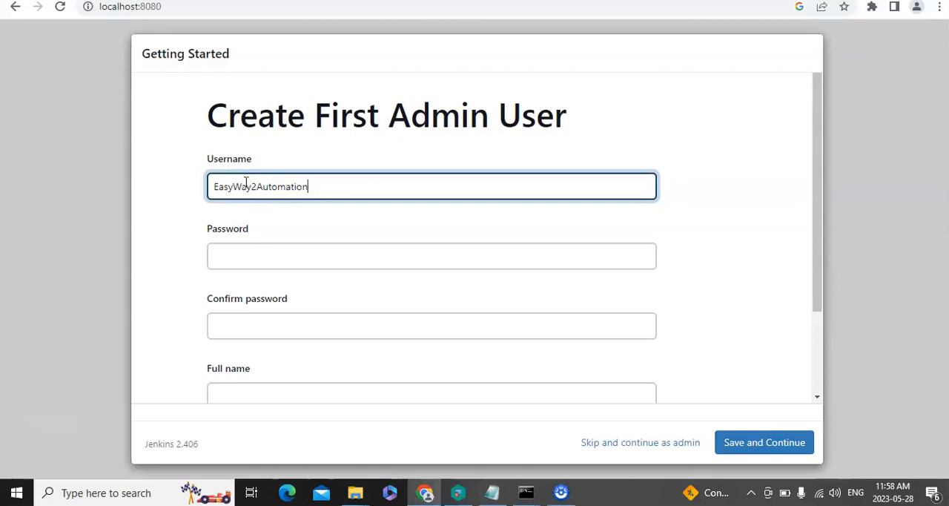
left_click(236, 251)
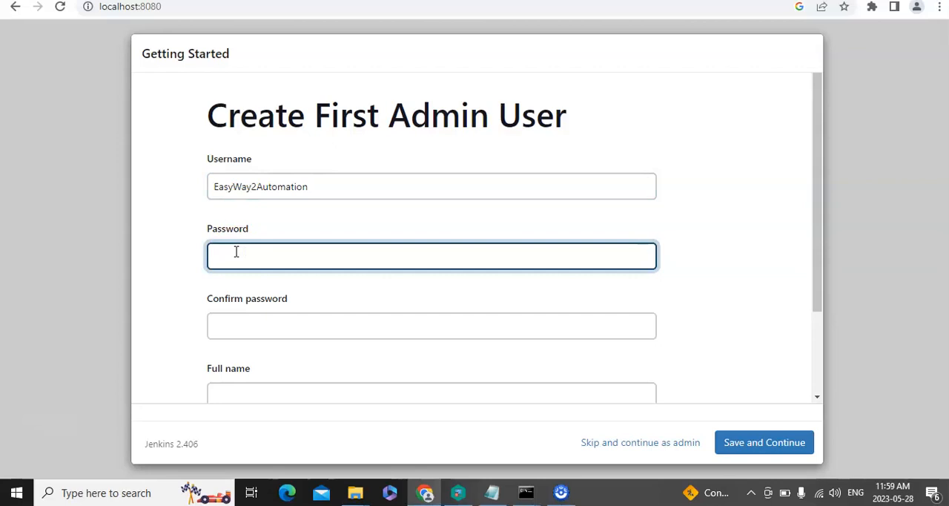
type("•••••••••")
left_click(232, 327)
type("••")
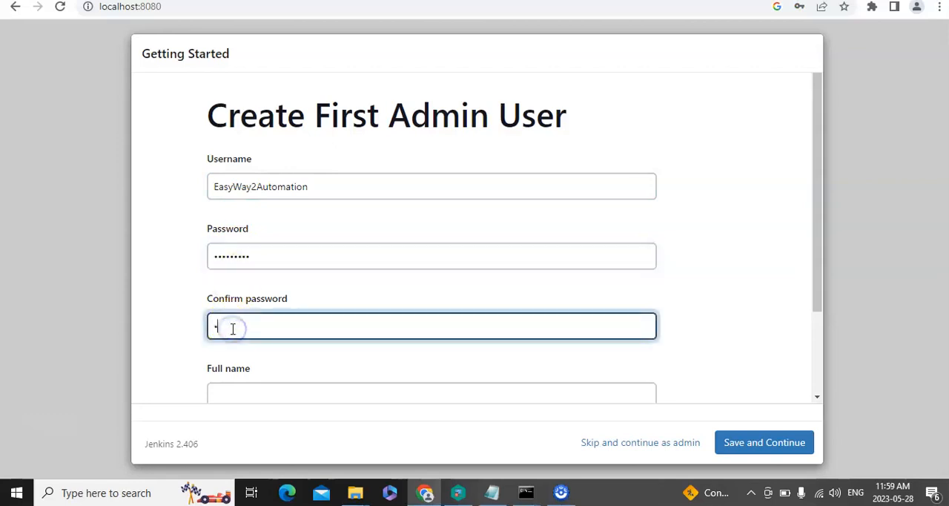
type("•••")
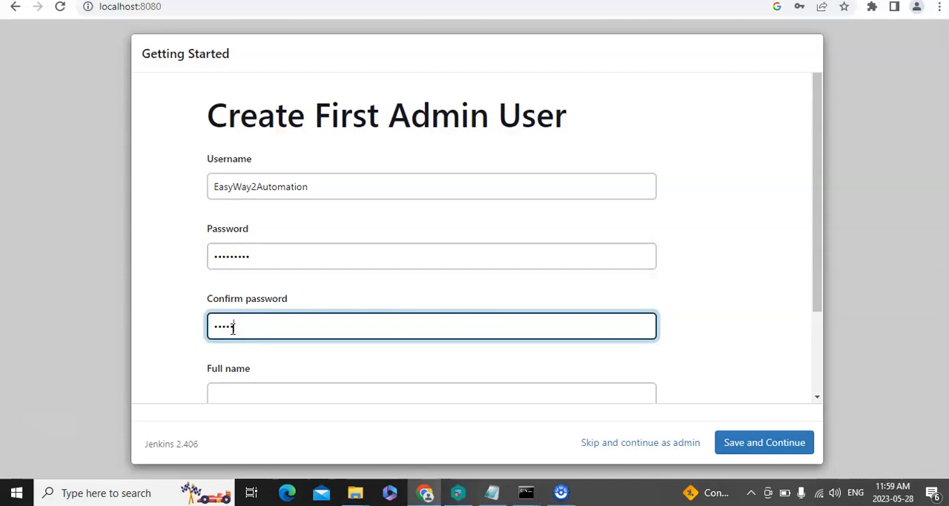
type("••••")
Enter the admin user's full name and e-mail address, and save the first admin user
left_click_drag(820, 252, 821, 339)
left_click(232, 282)
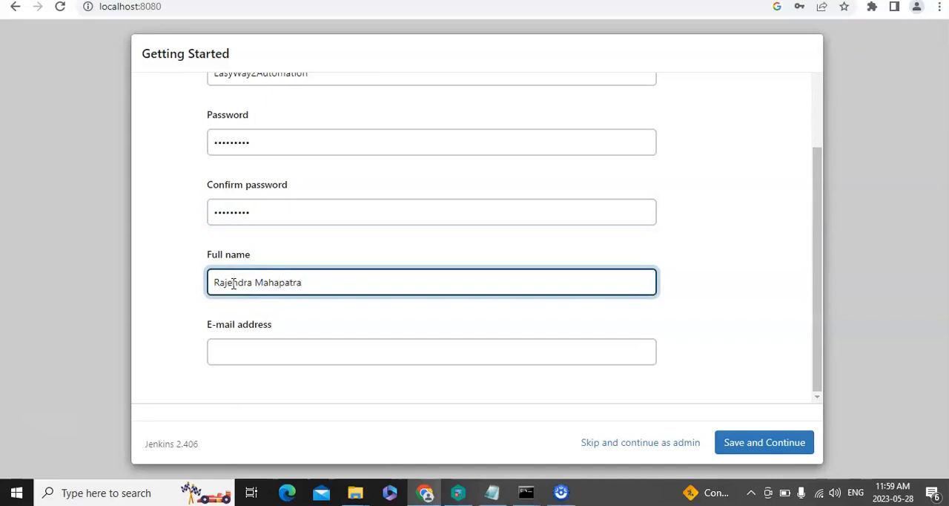
left_click(233, 356)
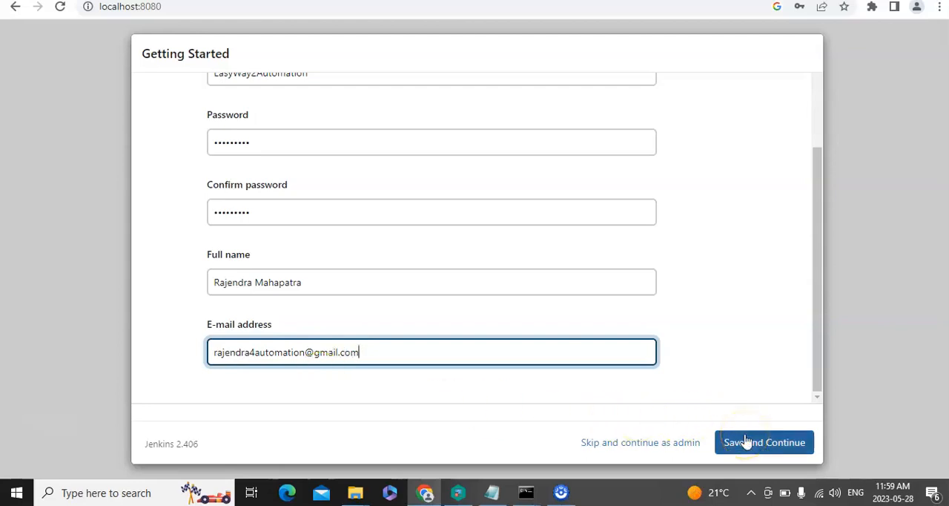
left_click(747, 442)
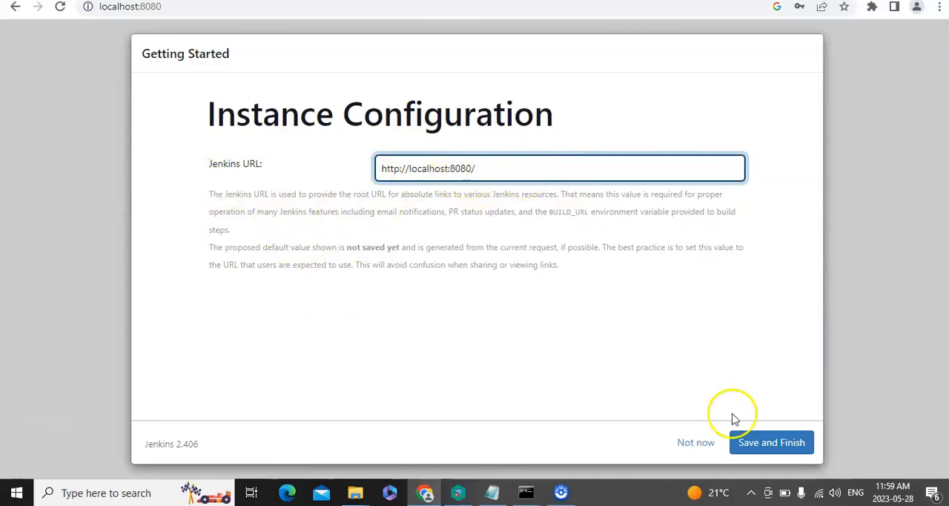
left_click(764, 444)
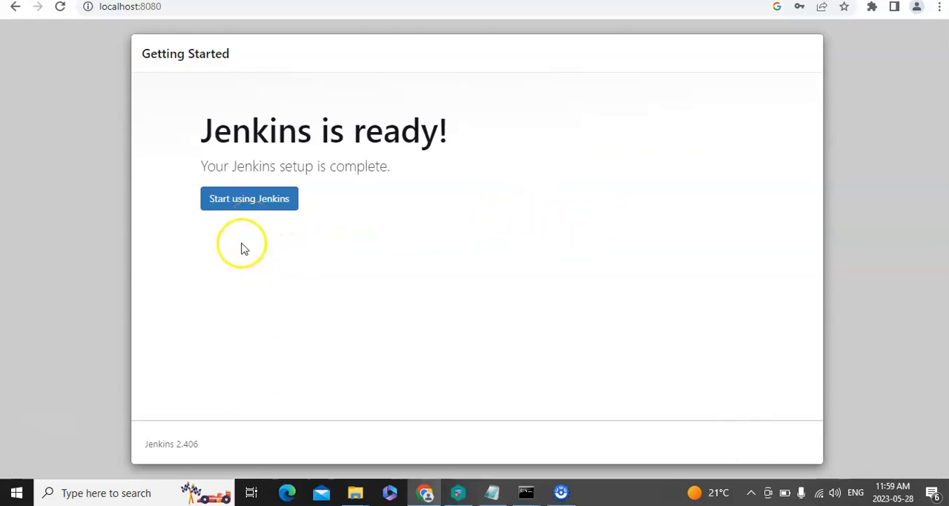
left_click(252, 203)
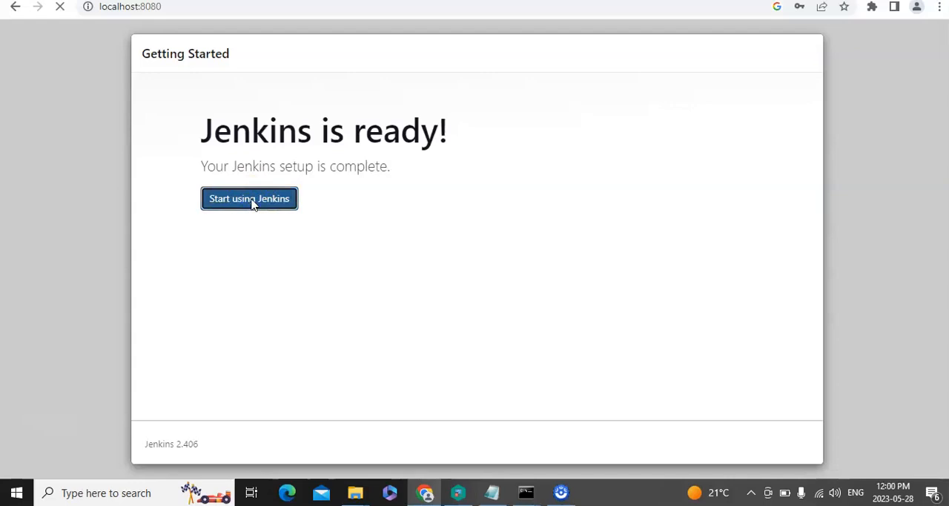
Change "Set up Jenkins" to "Setup Jenkins" in the Notepad notes
left_click(492, 493)
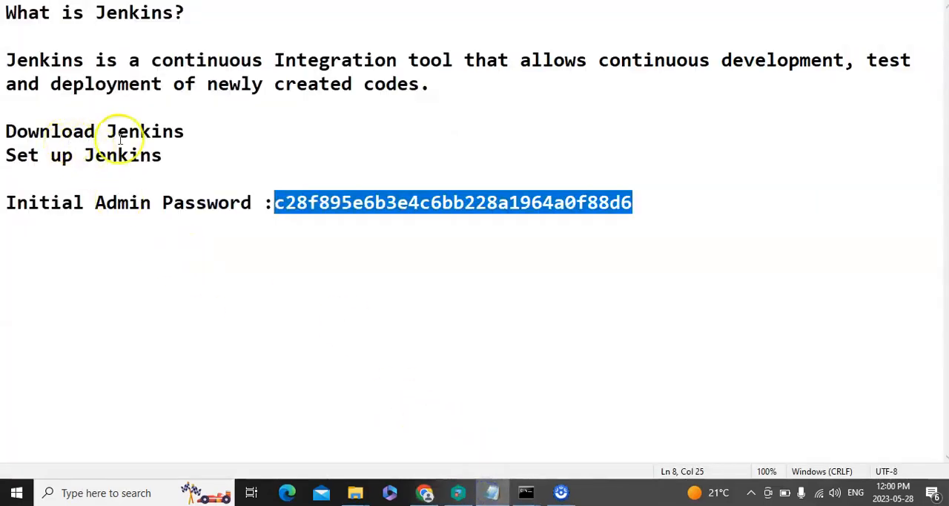
left_click(52, 154)
key("BackSpace")
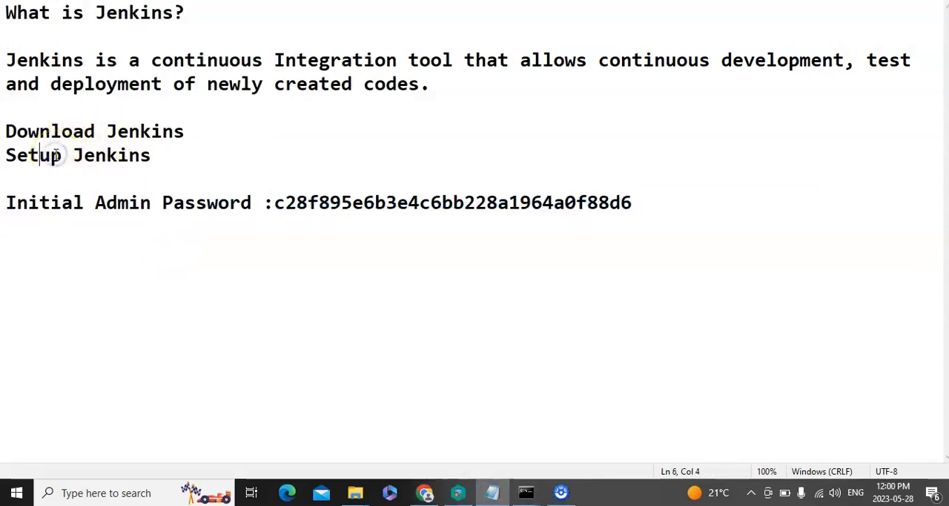
Return to Jenkins in Chrome and view its installed plugins and available plugins under Manage Jenkins
left_click(424, 493)
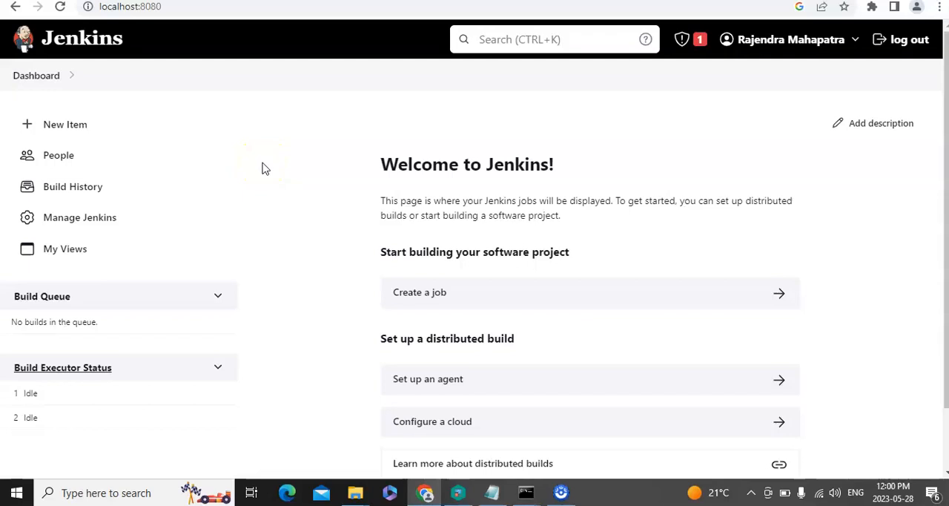
left_click(78, 221)
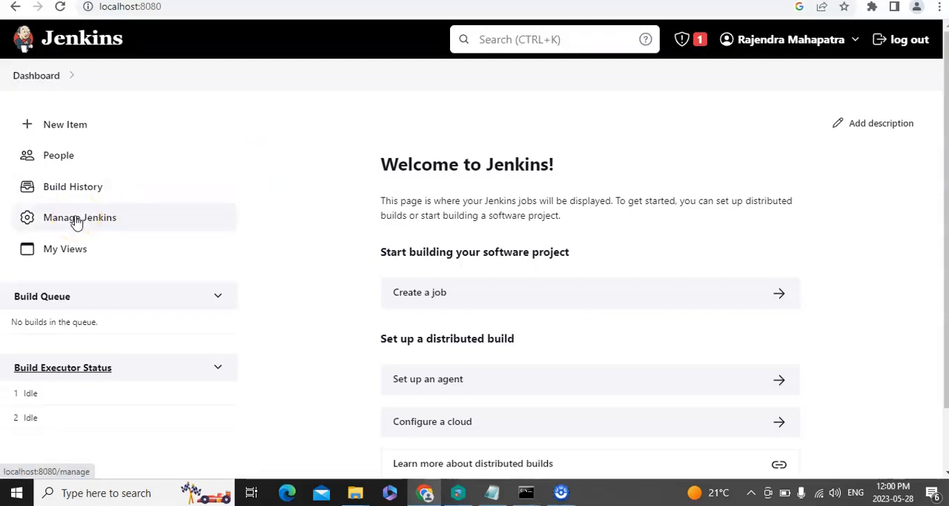
left_click(76, 222)
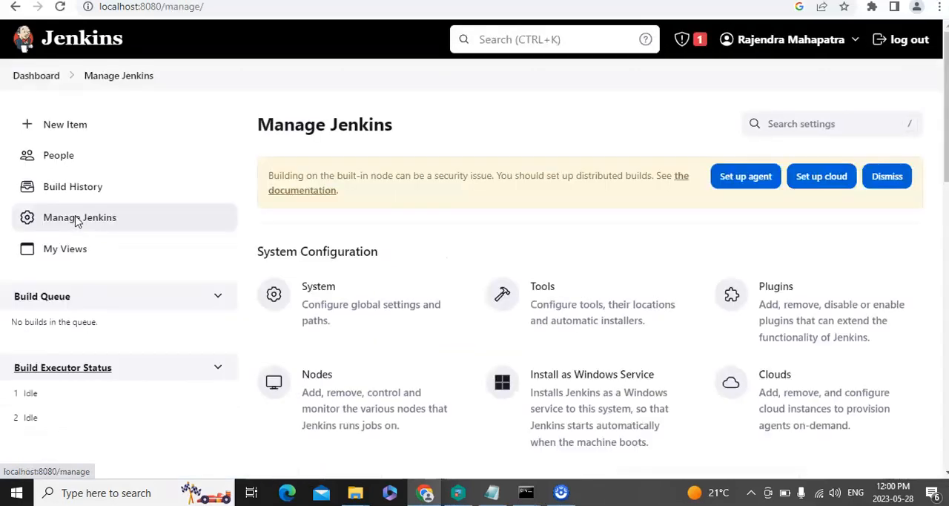
left_click(790, 289)
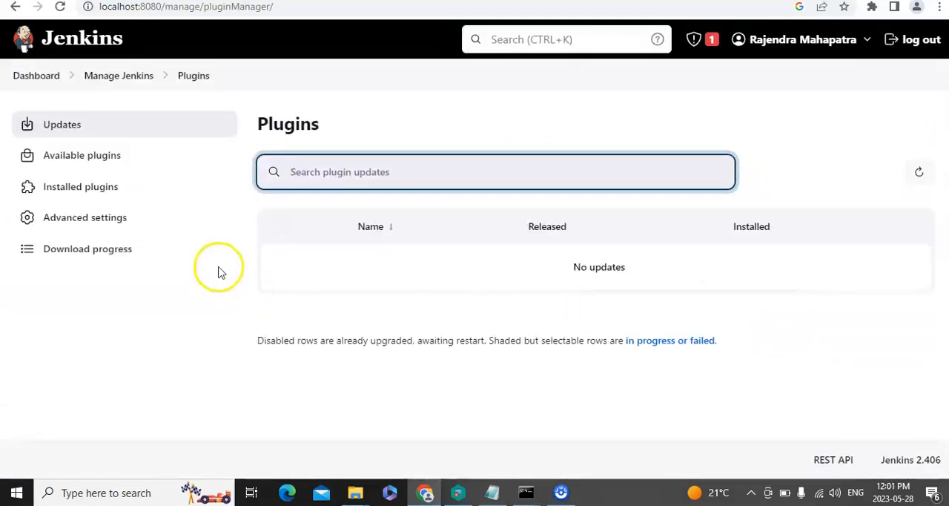
left_click(77, 194)
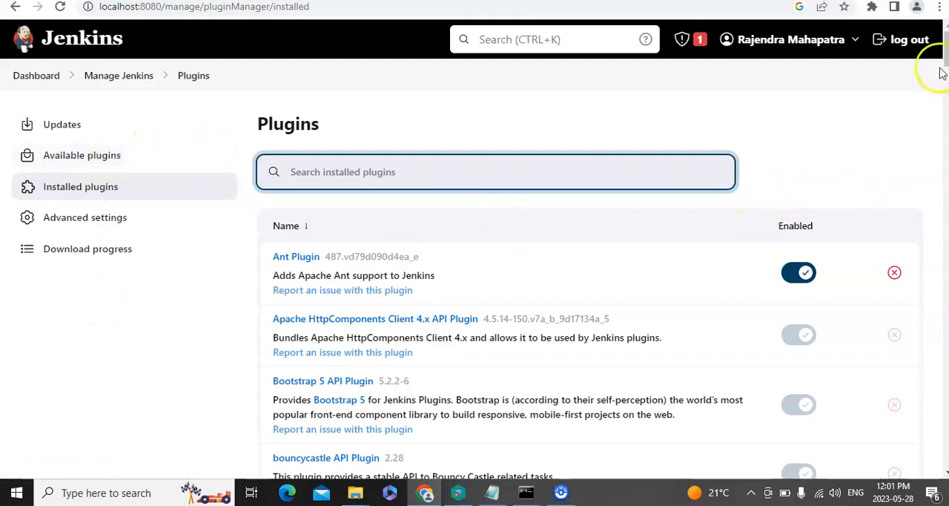
mouse_move(944, 61)
left_mouse_down()
mouse_move(944, 78)
mouse_move(944, 59)
left_mouse_up()
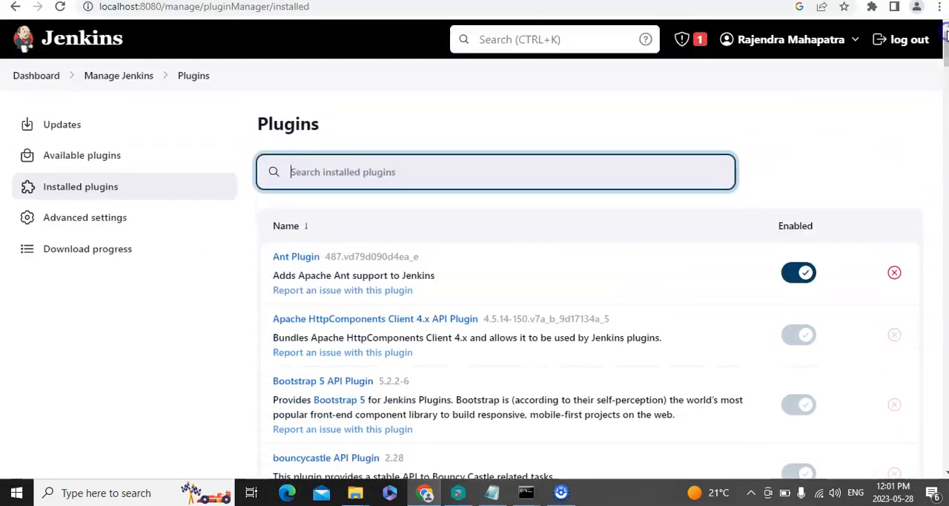
left_click(65, 165)
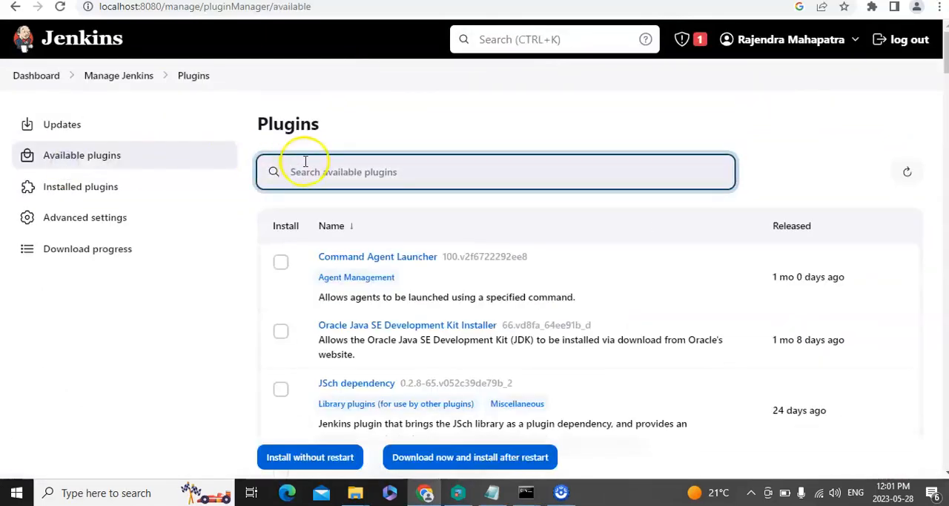